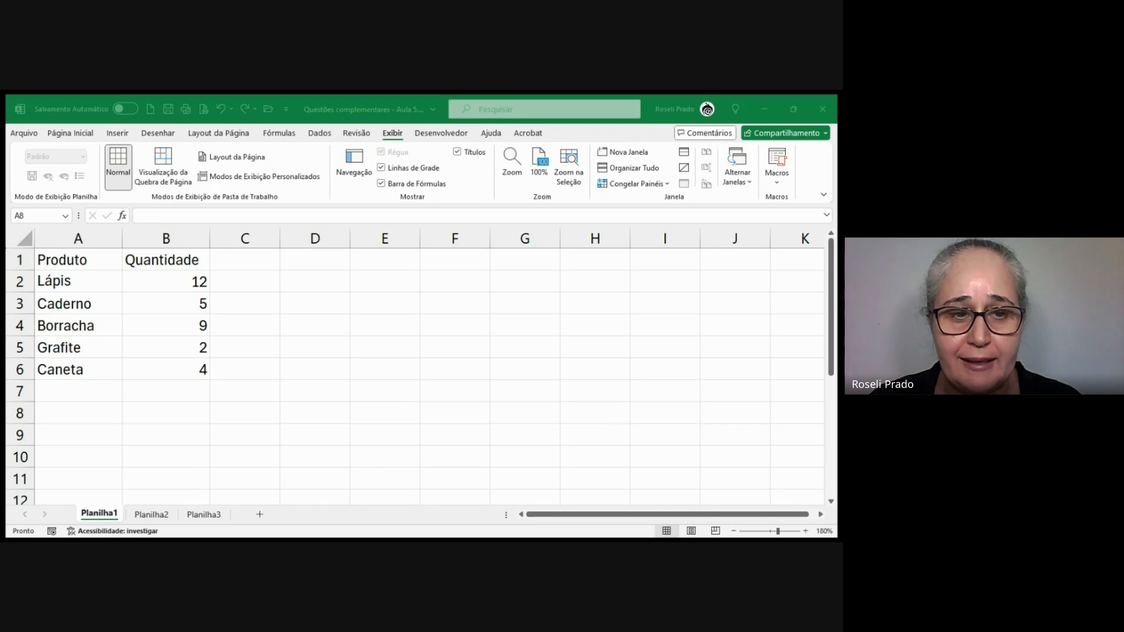
{"action": "left_click", "coordinate": [76, 436]}
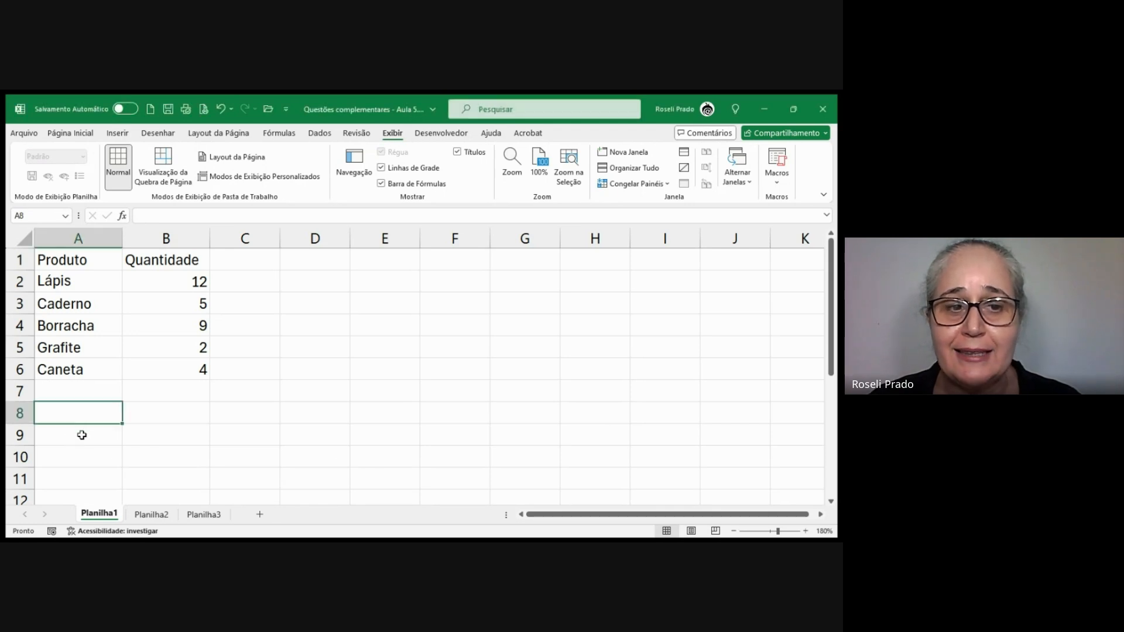
{"action": "left_click", "coordinate": [82, 433]}
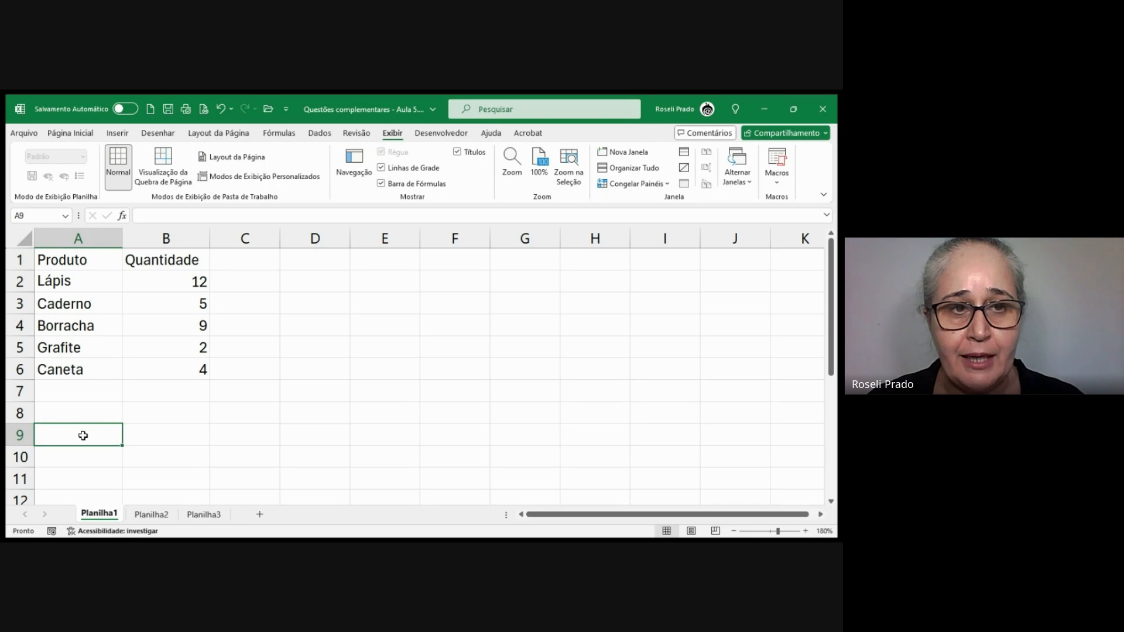
Copy the Produto and Quantidade table in A1:B6 and paste it transposed starting at cell E2
{"action": "left_click", "coordinate": [78, 135]}
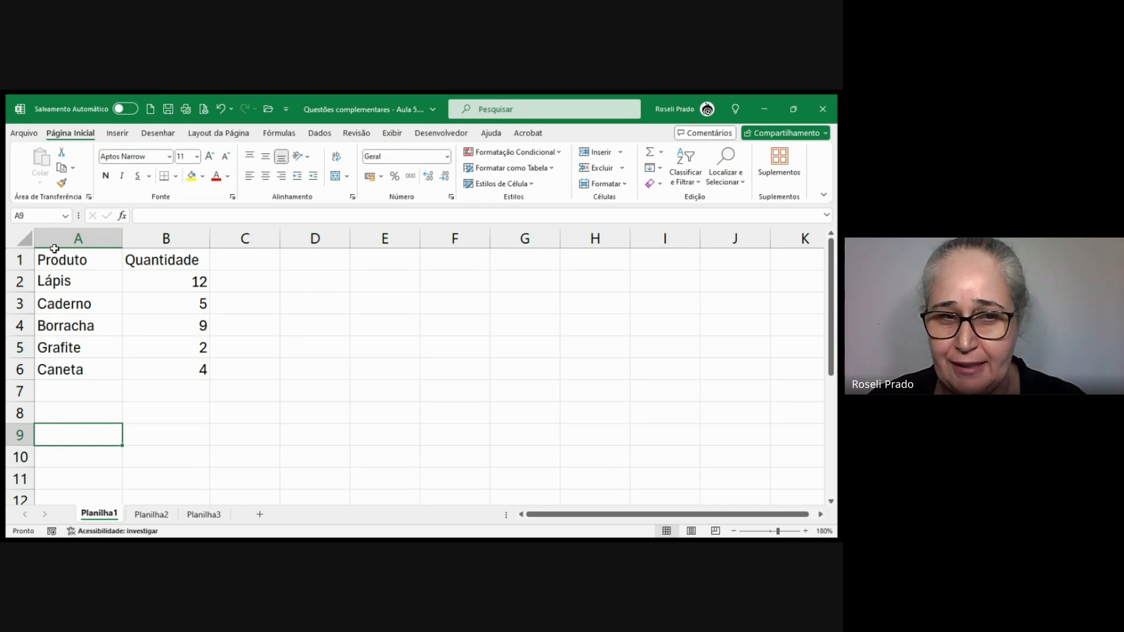
{"action": "left_click", "coordinate": [104, 267]}
{"action": "left_click_drag", "start_coordinate": [103, 267], "coordinate": [164, 367]}
{"action": "key", "text": "ctrl+c"}
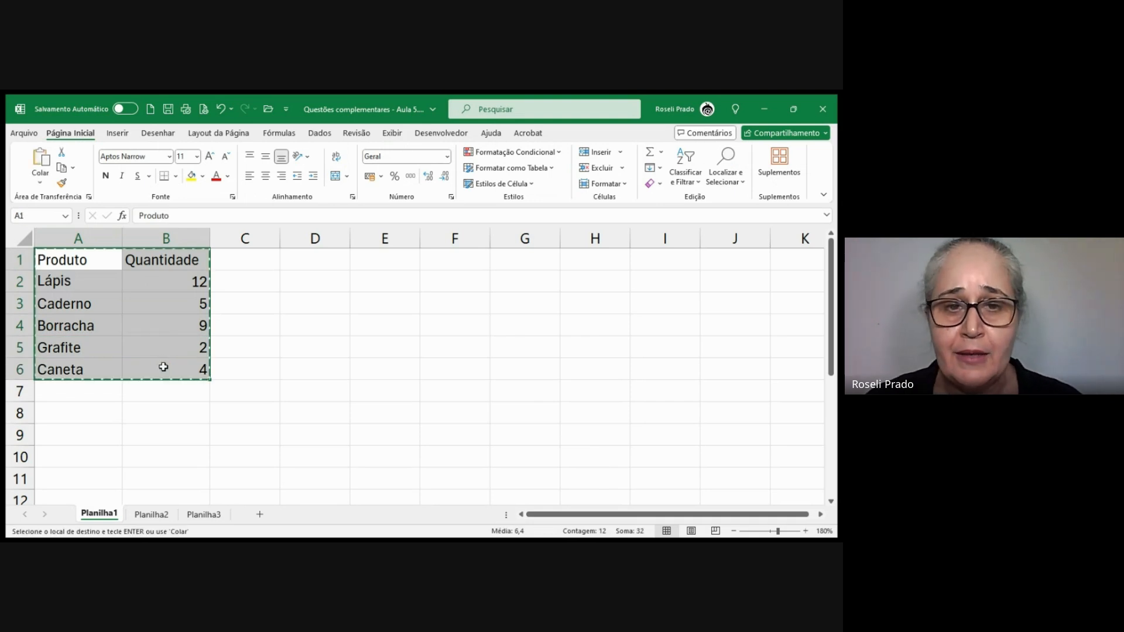
{"action": "left_click", "coordinate": [405, 281]}
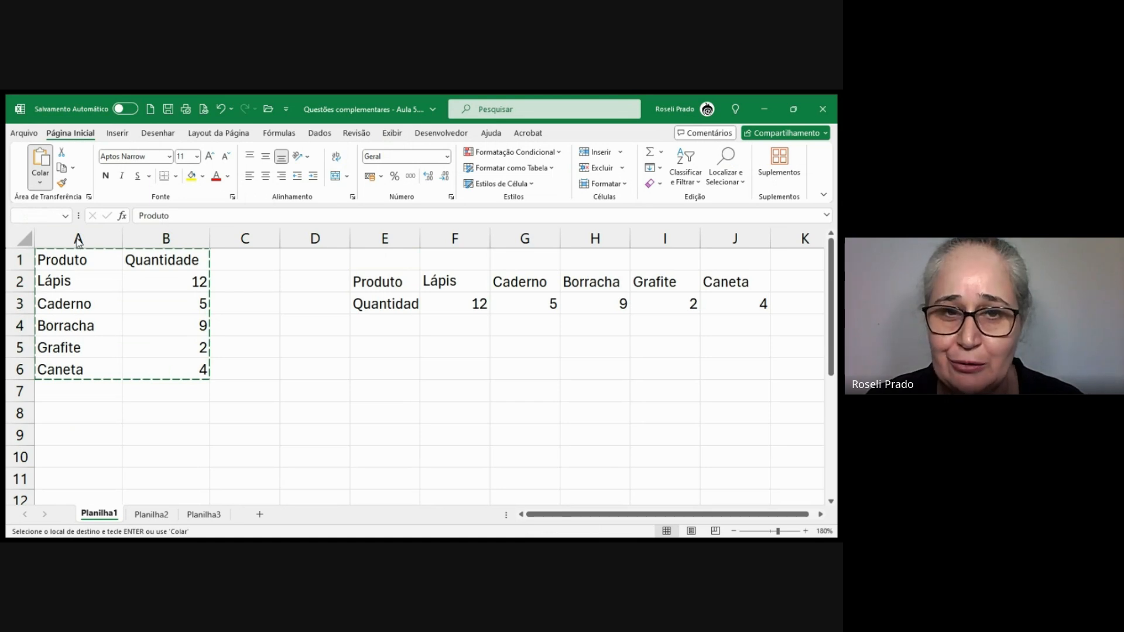
Undo the transposed paste at E2 and redo it
{"action": "key", "text": "ctrl+z"}
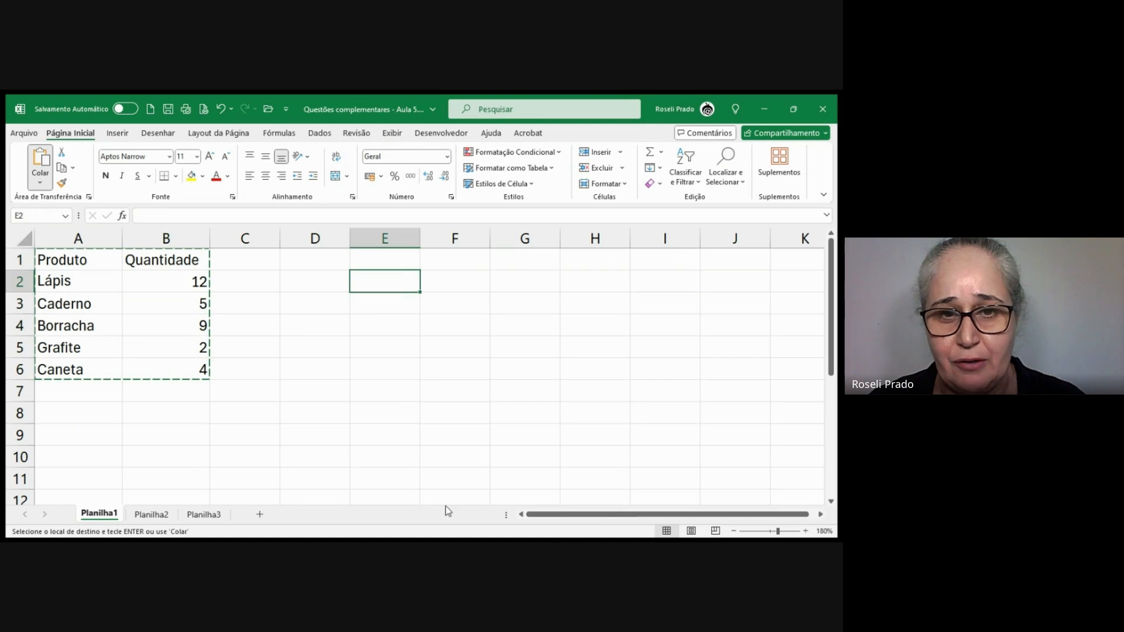
{"action": "key", "text": "ctrl+y"}
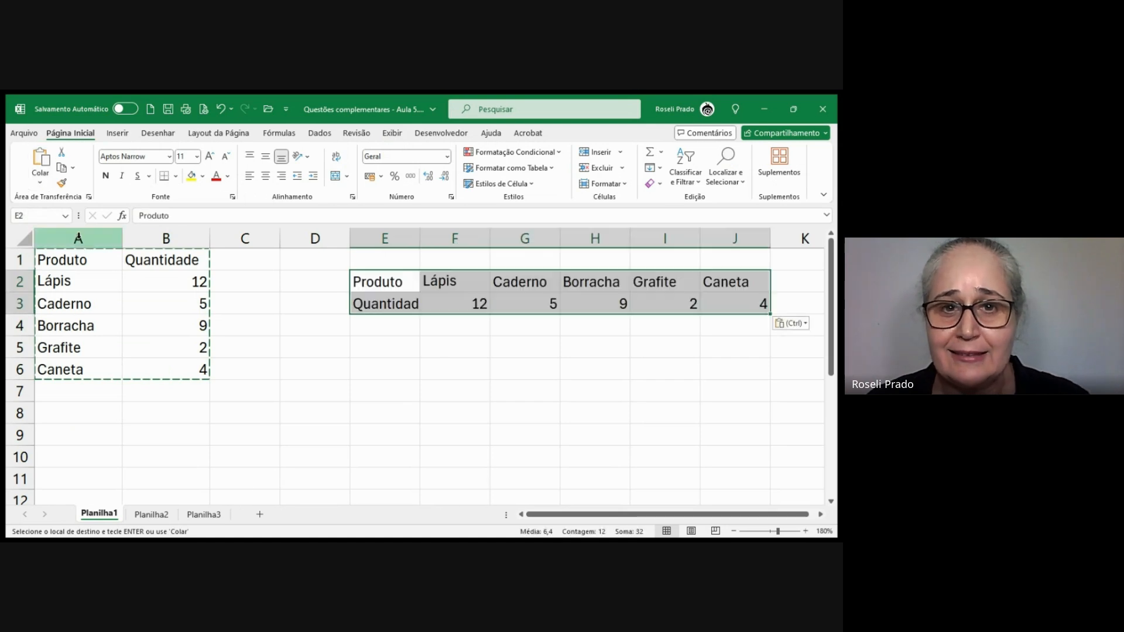
{"action": "left_click", "coordinate": [500, 448]}
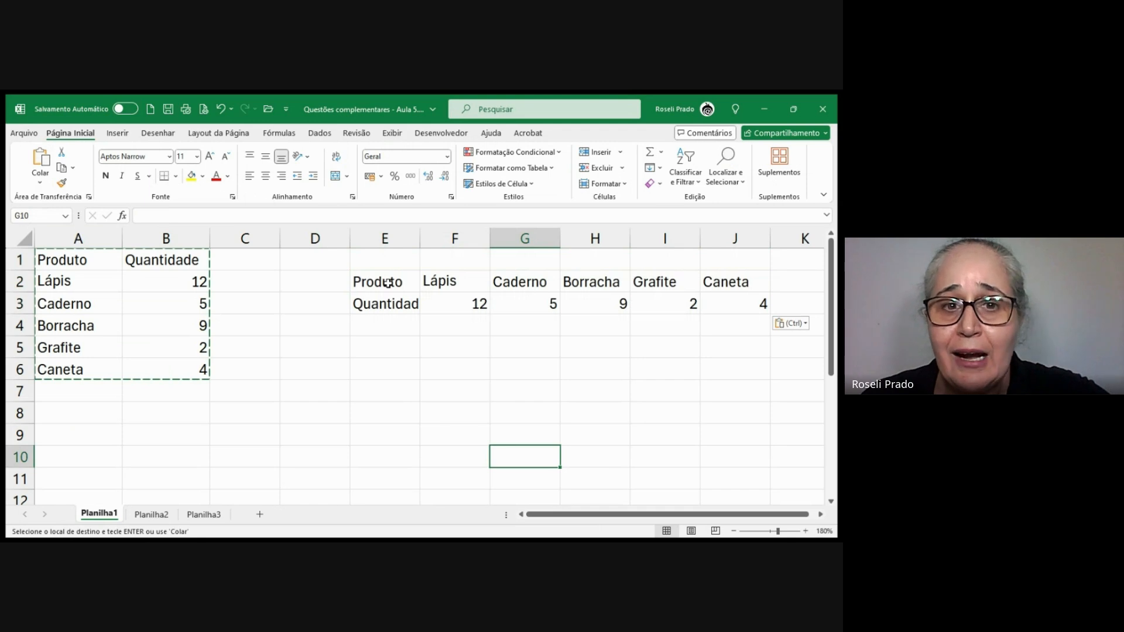
Cancel the copy selection and clear the contents of the transposed table in E2:J3
{"action": "key", "text": "Escape"}
{"action": "left_click_drag", "start_coordinate": [386, 282], "coordinate": [704, 284]}
{"action": "key", "text": "Delete"}
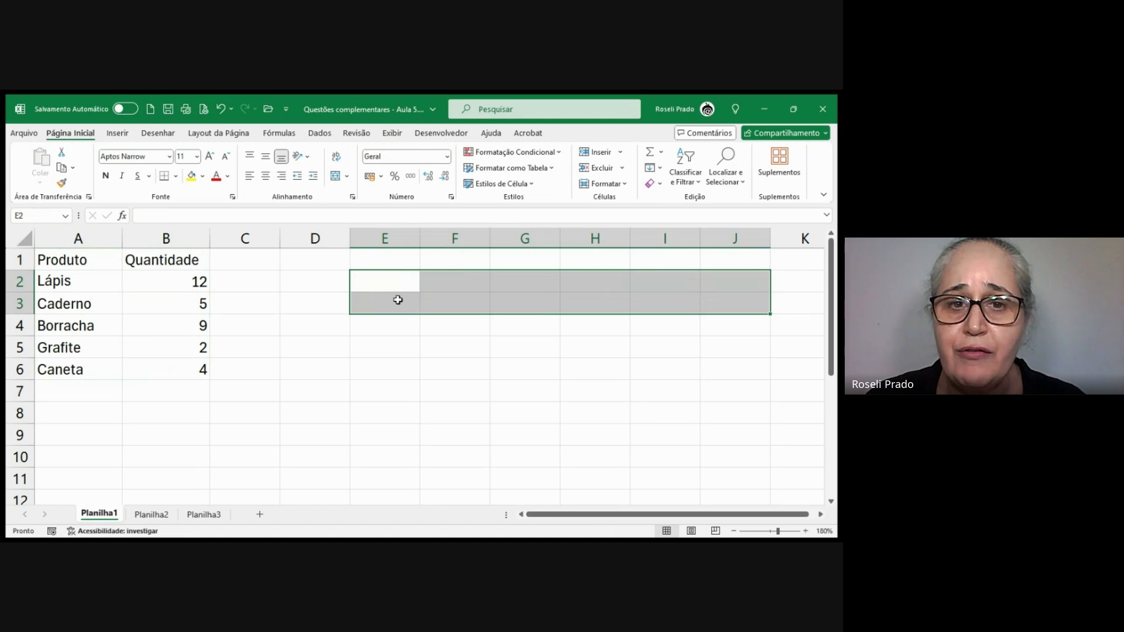
Enter the formula =TRANSPOR(A1:B6) in cell E2 and widen column E to fit the text "Quantidade"
{"action": "left_click", "coordinate": [390, 281]}
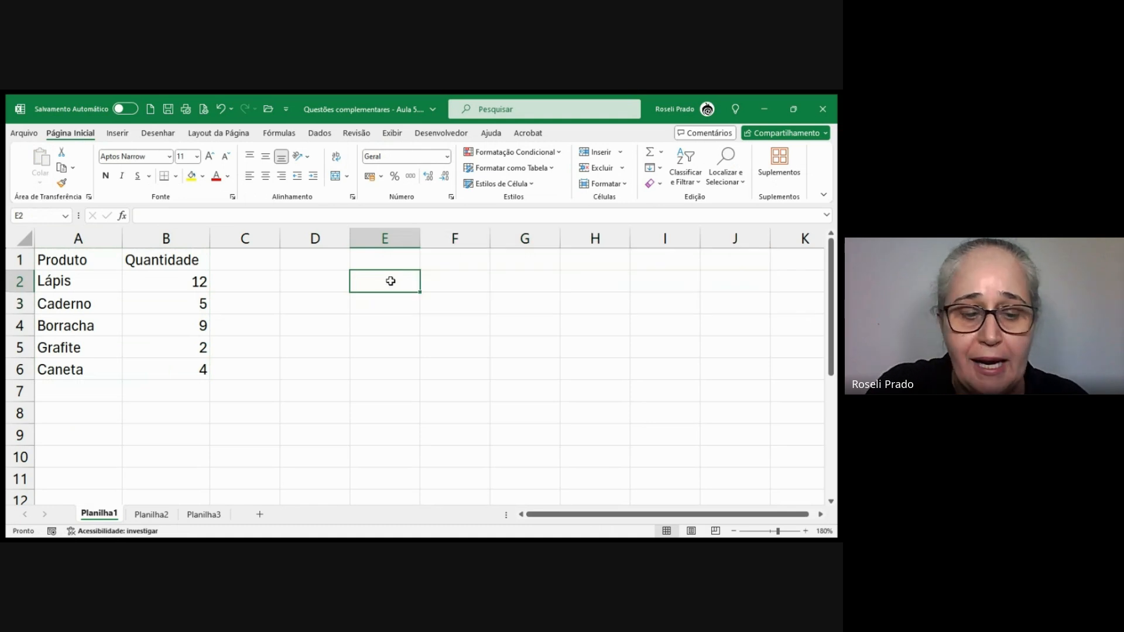
{"action": "type", "text": "=TRA"}
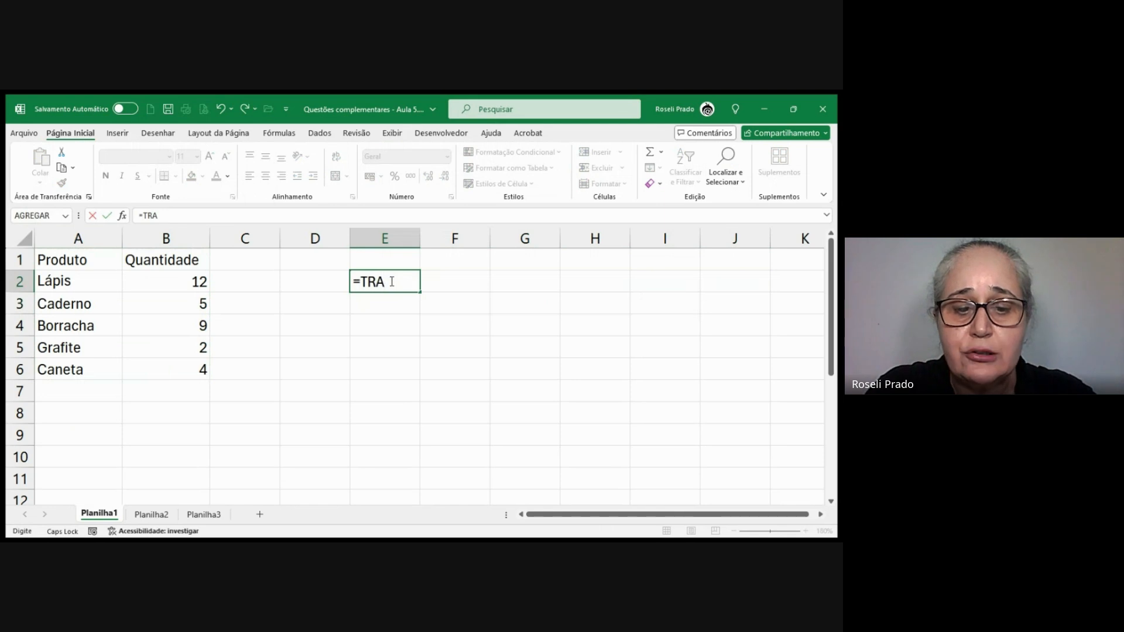
{"action": "type", "text": "NPOR"}
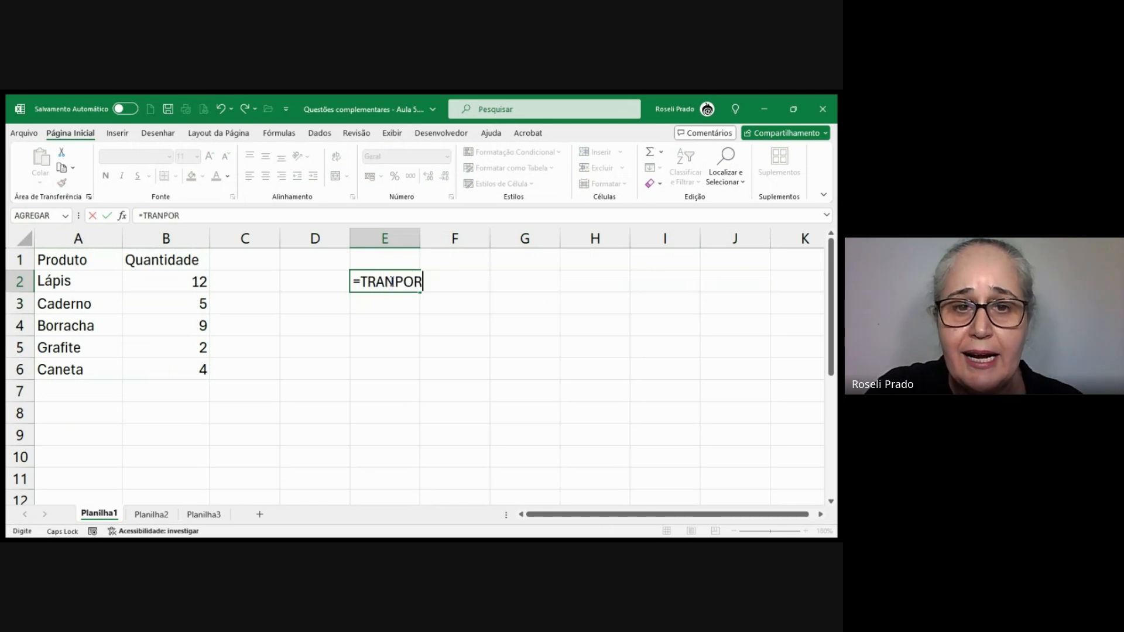
{"action": "key", "text": "BackSpace"}
{"action": "key", "text": "BackSpace"}
{"action": "key", "text": "BackSpace"}
{"action": "type", "text": "SPOR"}
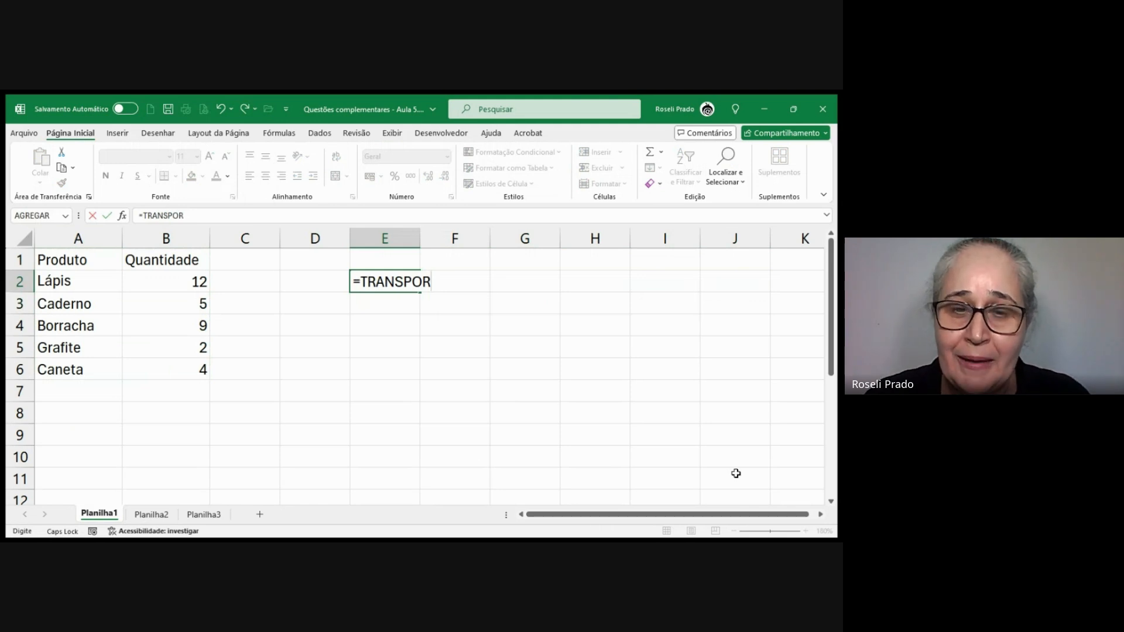
{"action": "type", "text": "("}
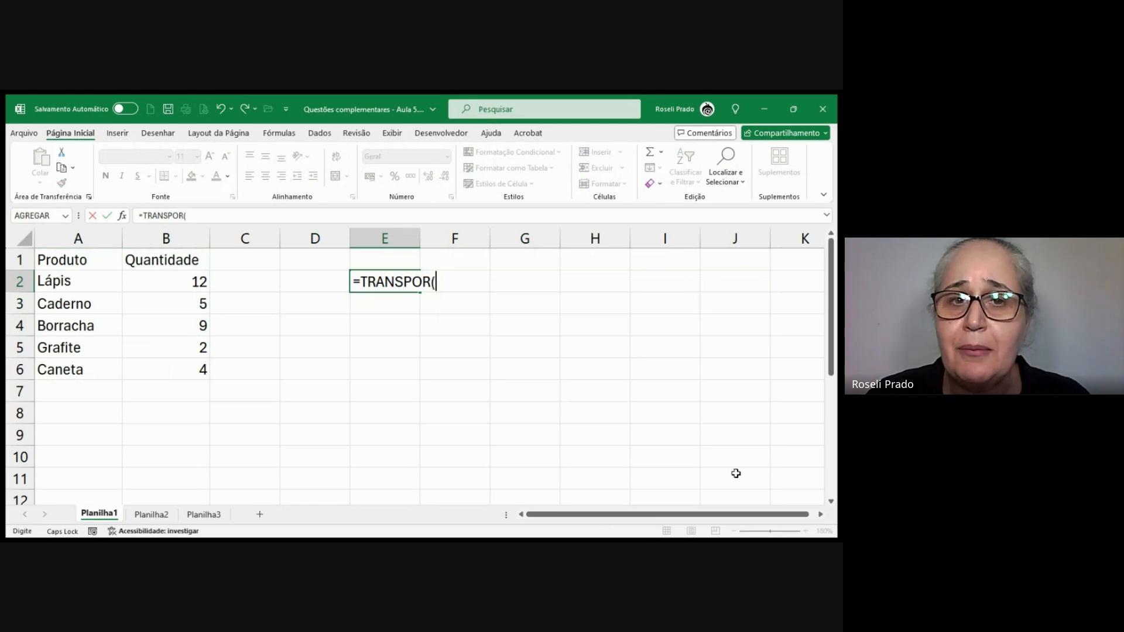
{"action": "type", "text": "A"}
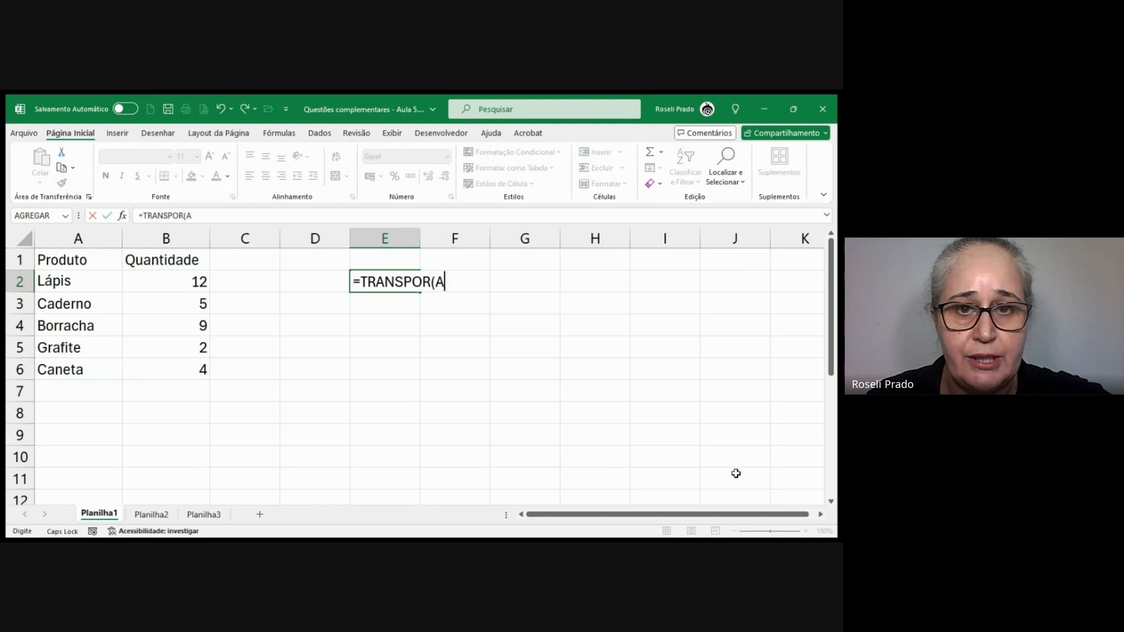
{"action": "type", "text": "1:"}
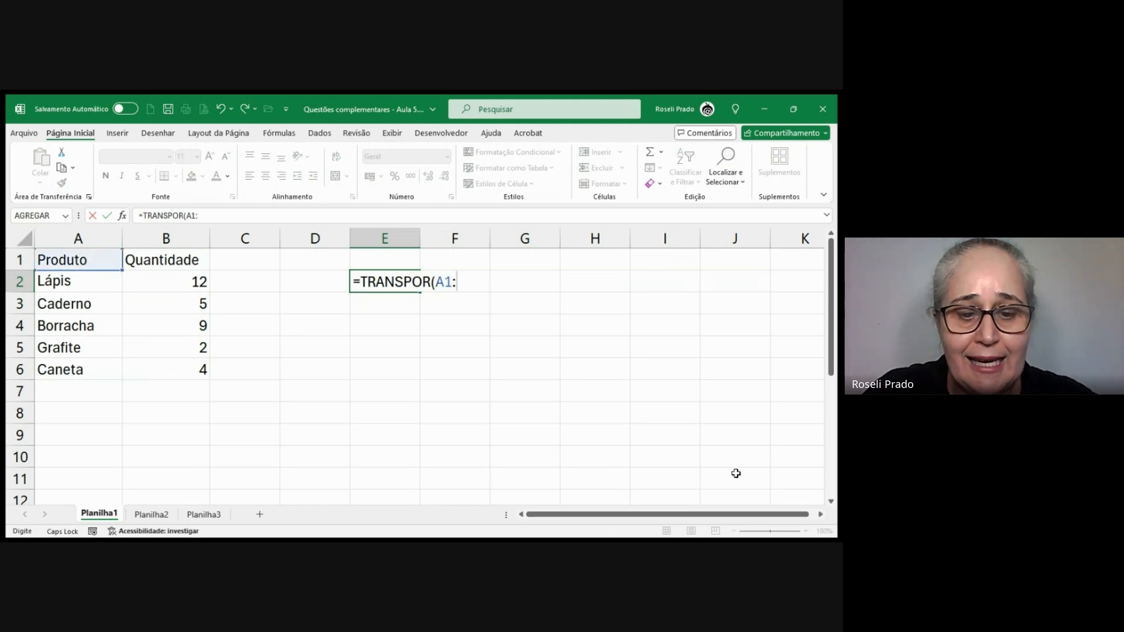
{"action": "type", "text": "B6"}
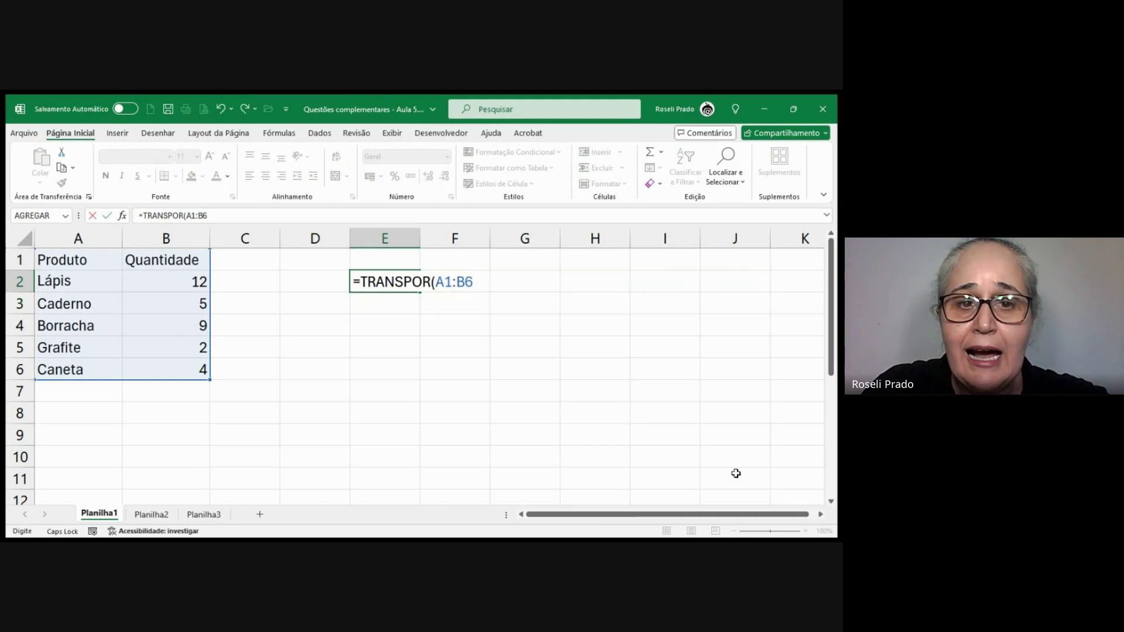
{"action": "type", "text": ")"}
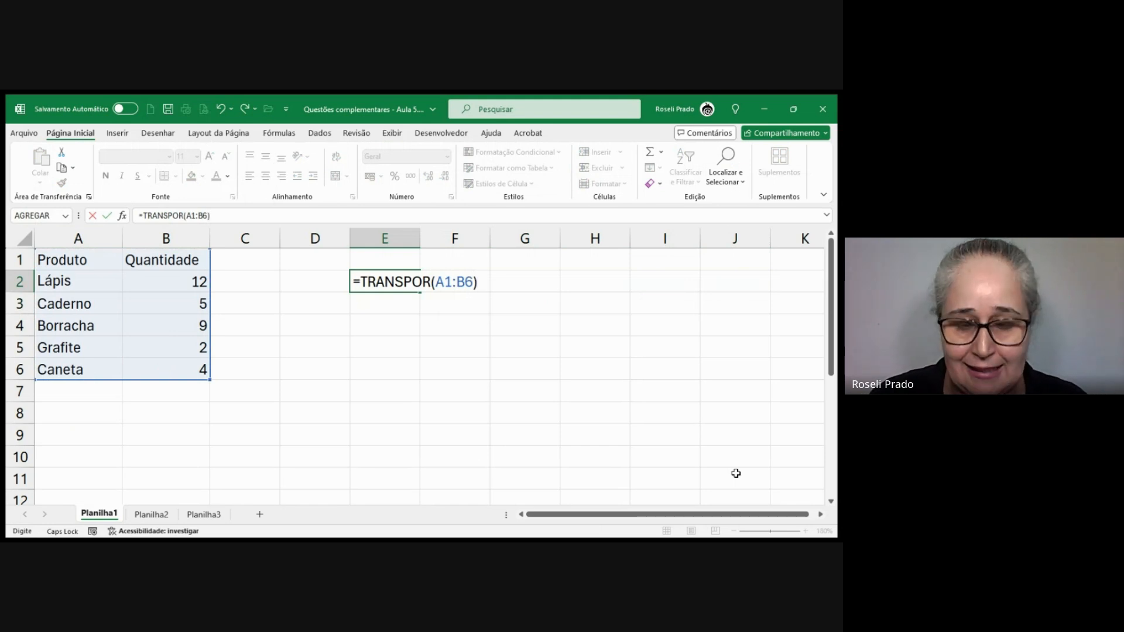
{"action": "key", "text": "Return"}
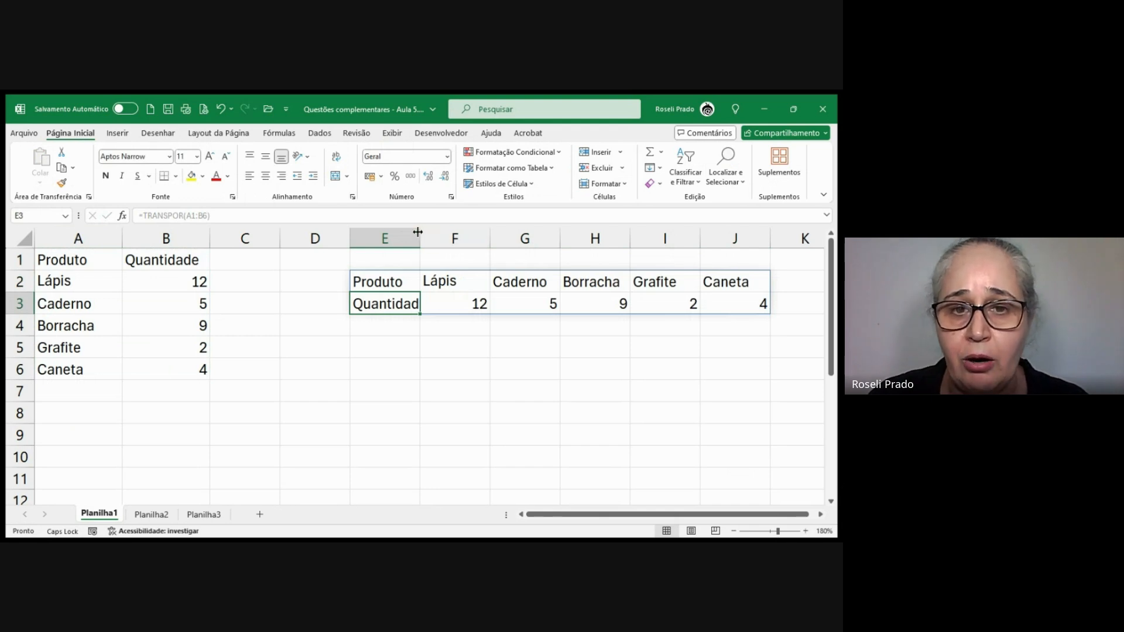
{"action": "left_click_drag", "start_coordinate": [420, 234], "coordinate": [440, 237]}
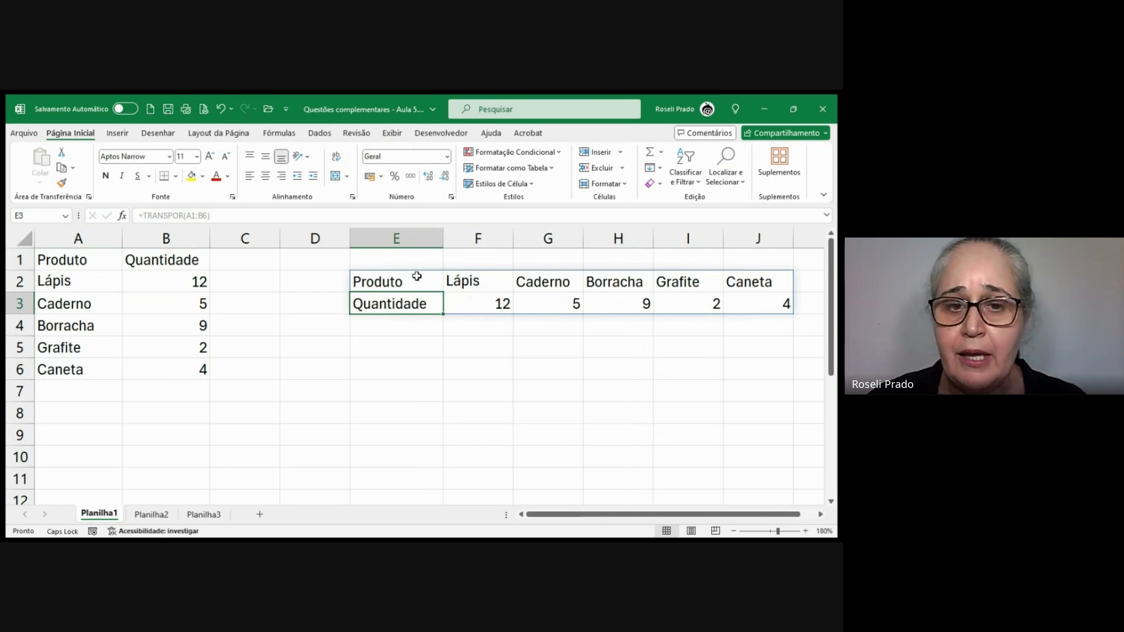
Enter the formula =TRANSPOR(A1:B6) in cell E6 to create a second transposed copy of the table
{"action": "left_click", "coordinate": [372, 378]}
{"action": "type", "text": "="}
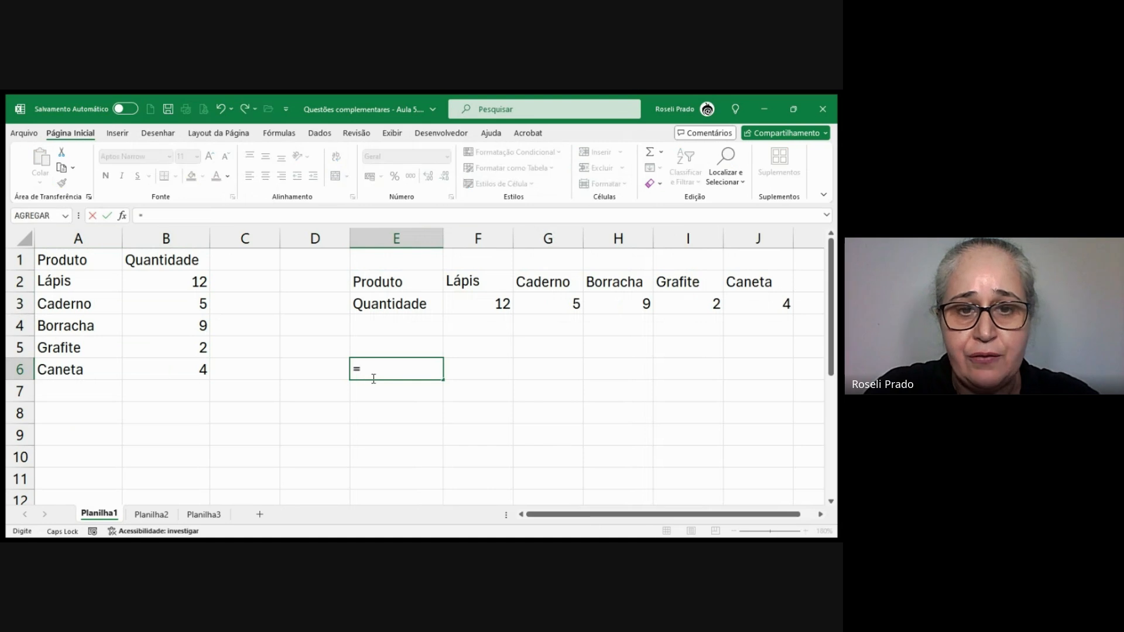
{"action": "type", "text": "TRA"}
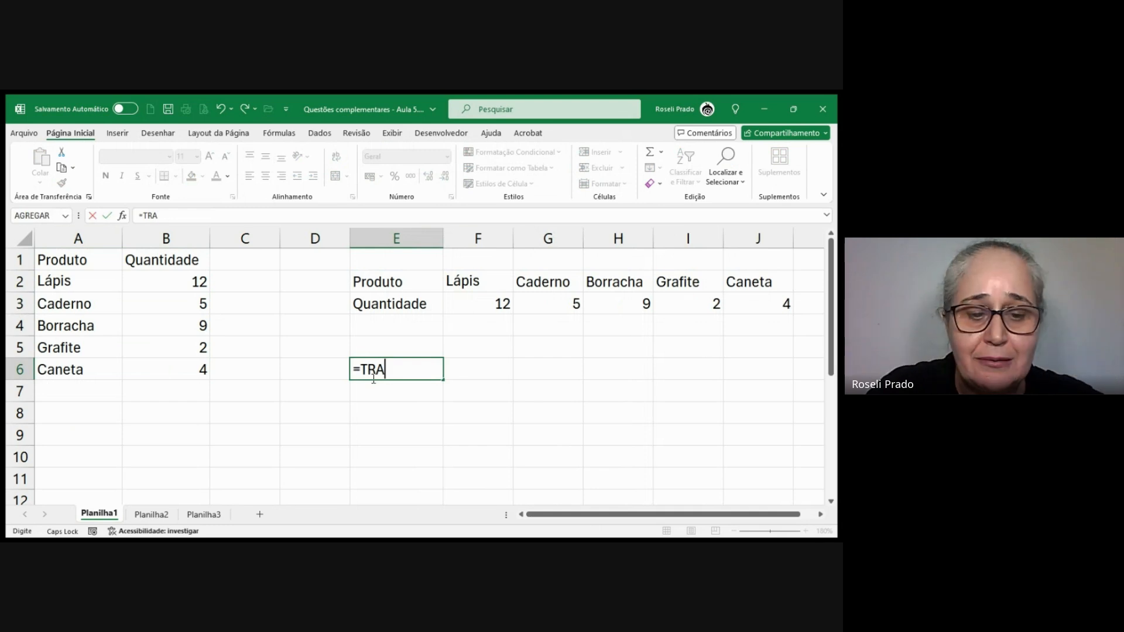
{"action": "type", "text": "NSPOR"}
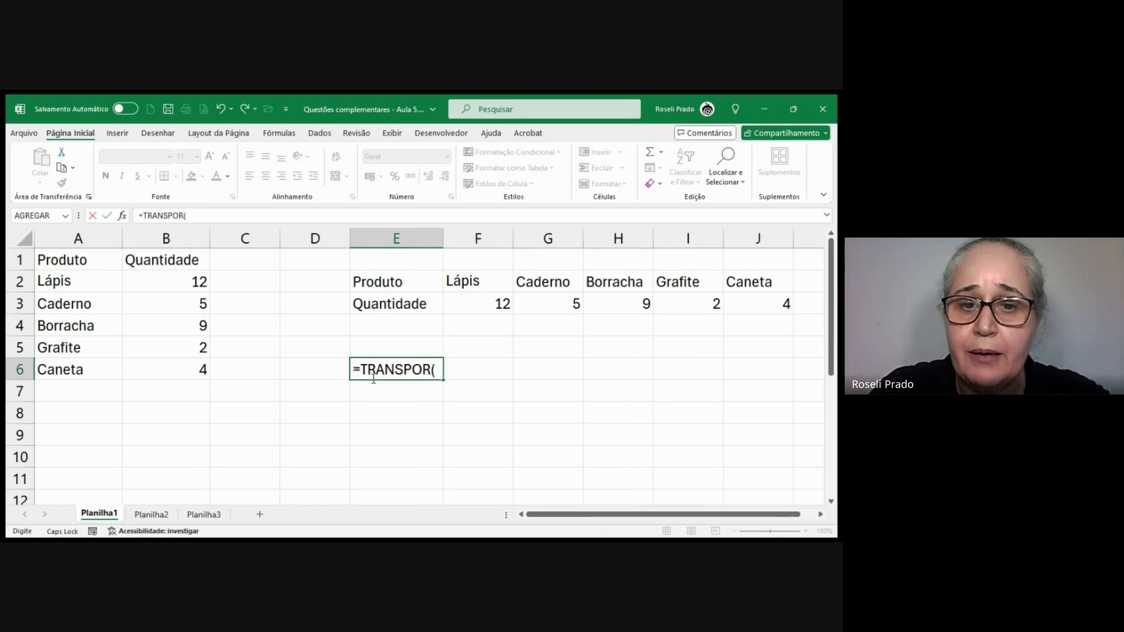
{"action": "type", "text": "("}
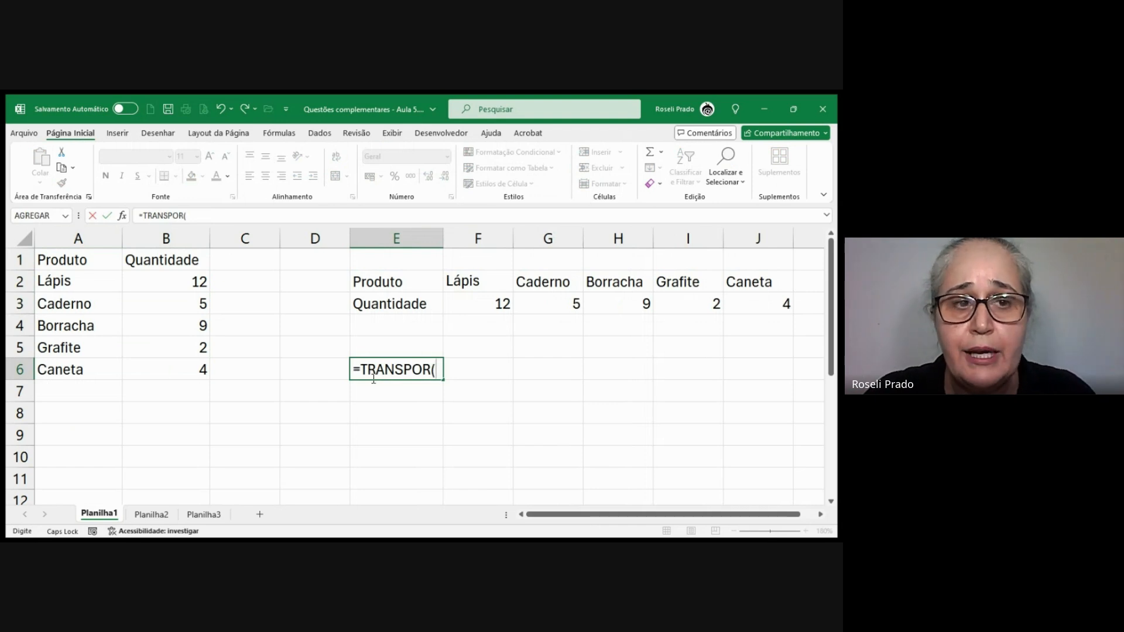
{"action": "type", "text": "A1"}
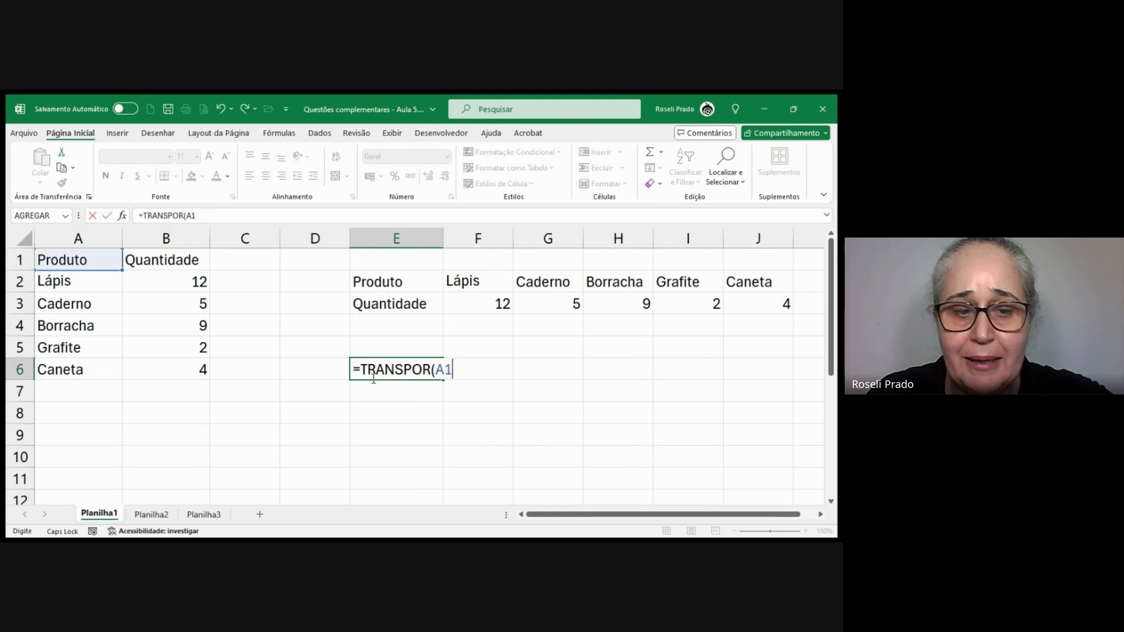
{"action": "type", "text": ":"}
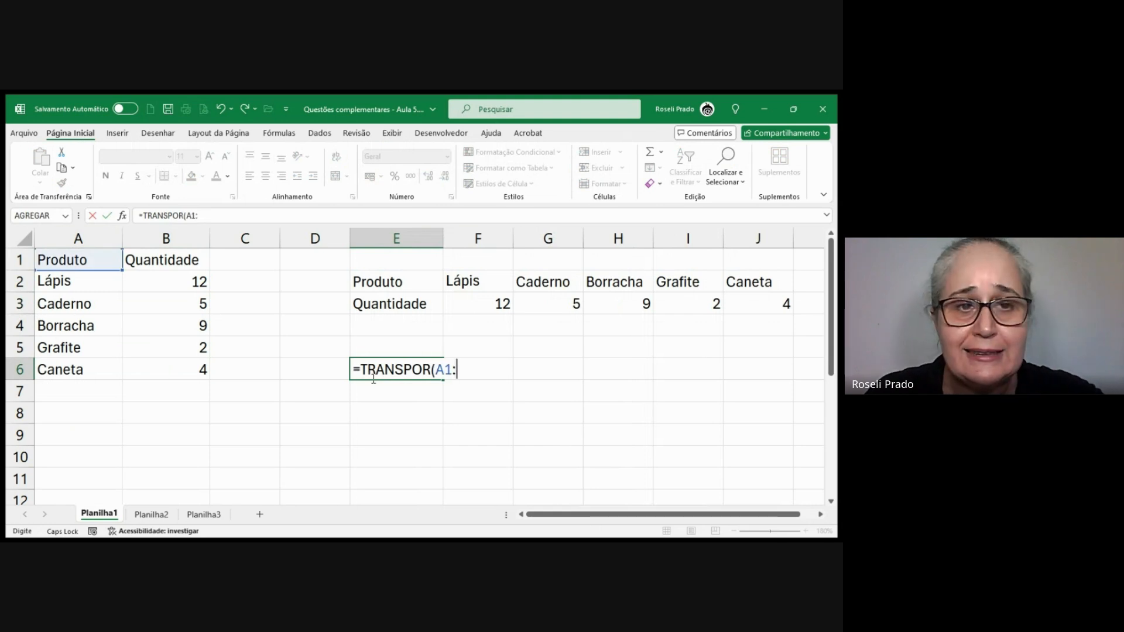
{"action": "type", "text": "B"}
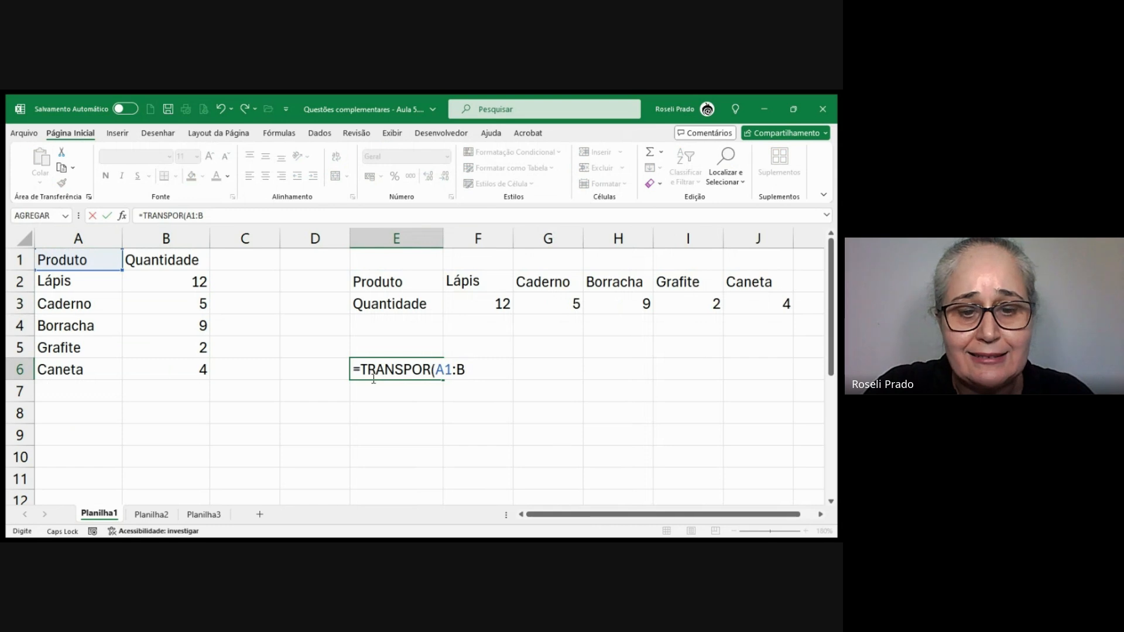
{"action": "type", "text": "6)"}
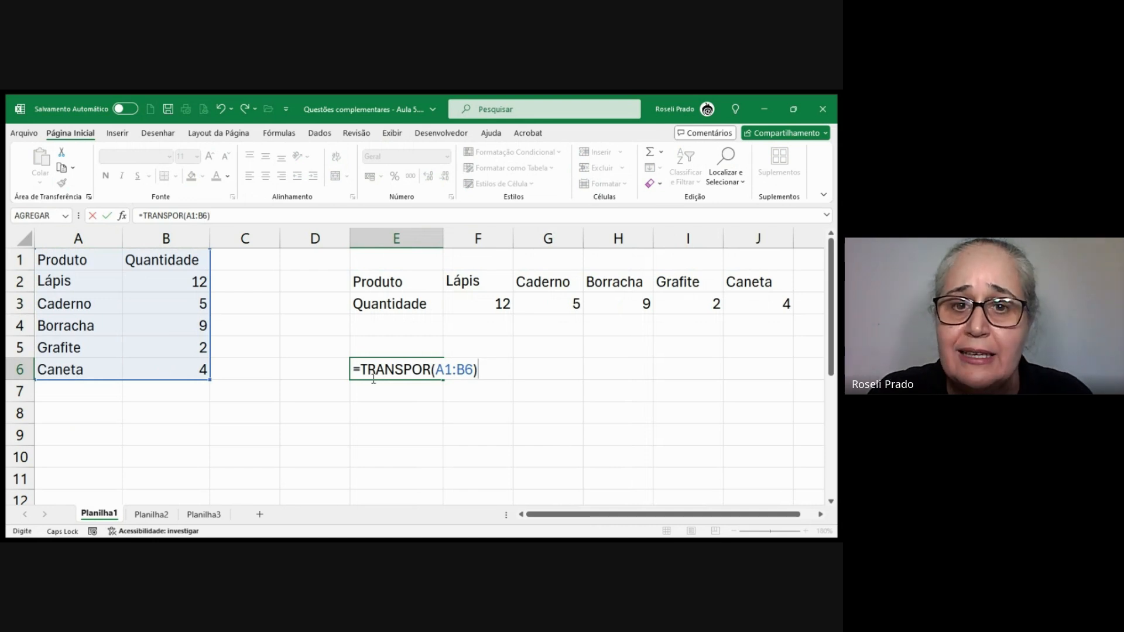
{"action": "key", "text": "Return"}
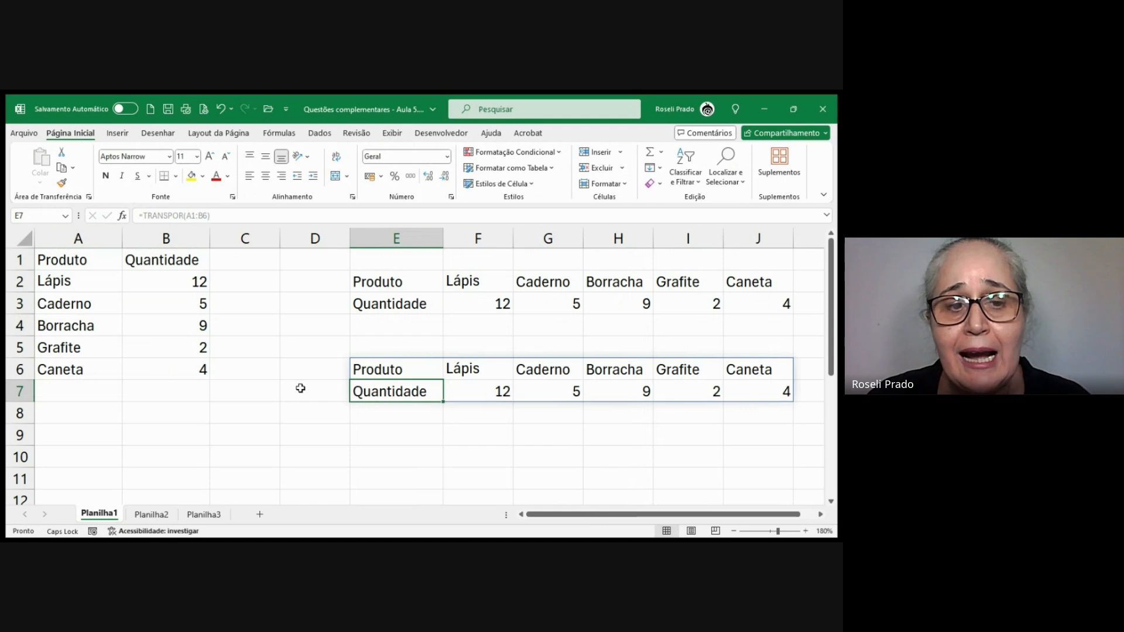
{"action": "left_click", "coordinate": [91, 455]}
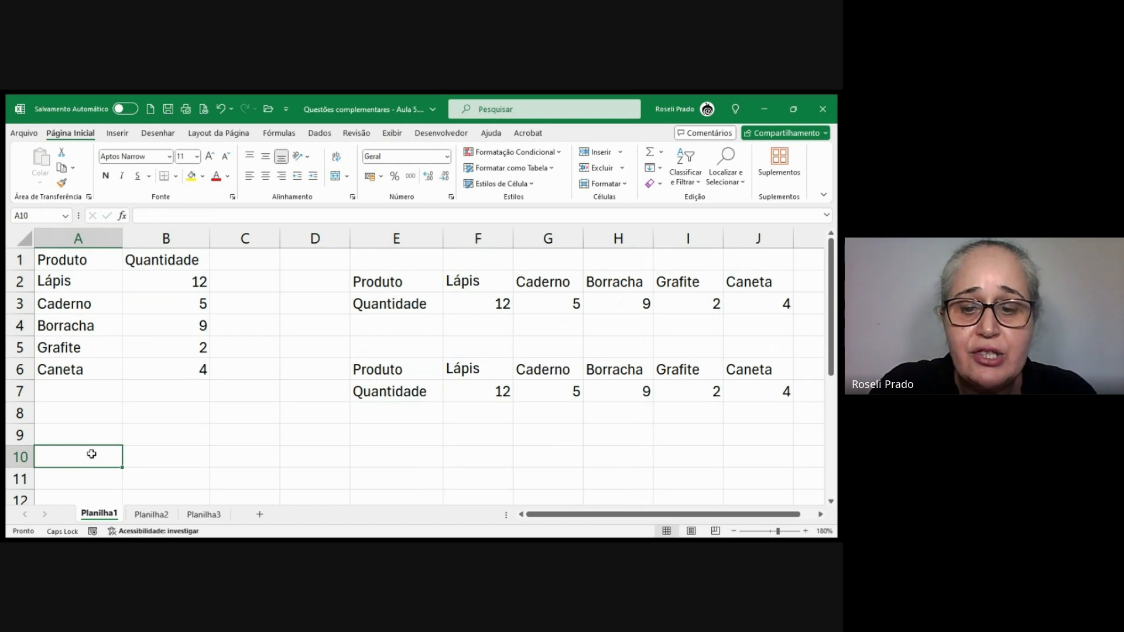
{"action": "type", "text": "=TR"}
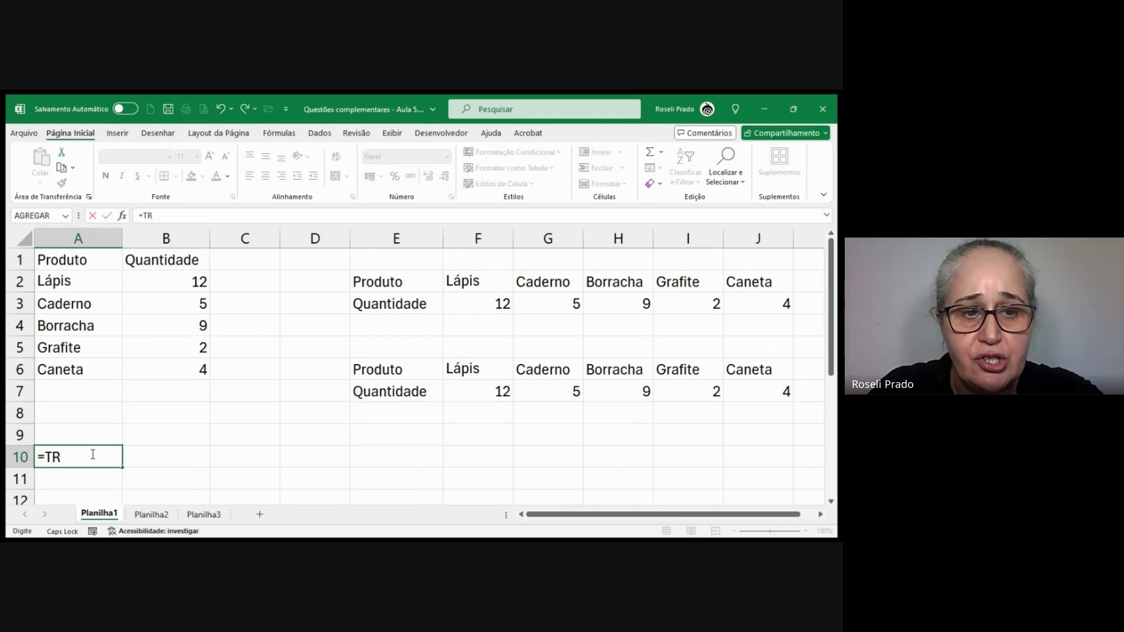
{"action": "type", "text": "ANSPOR"}
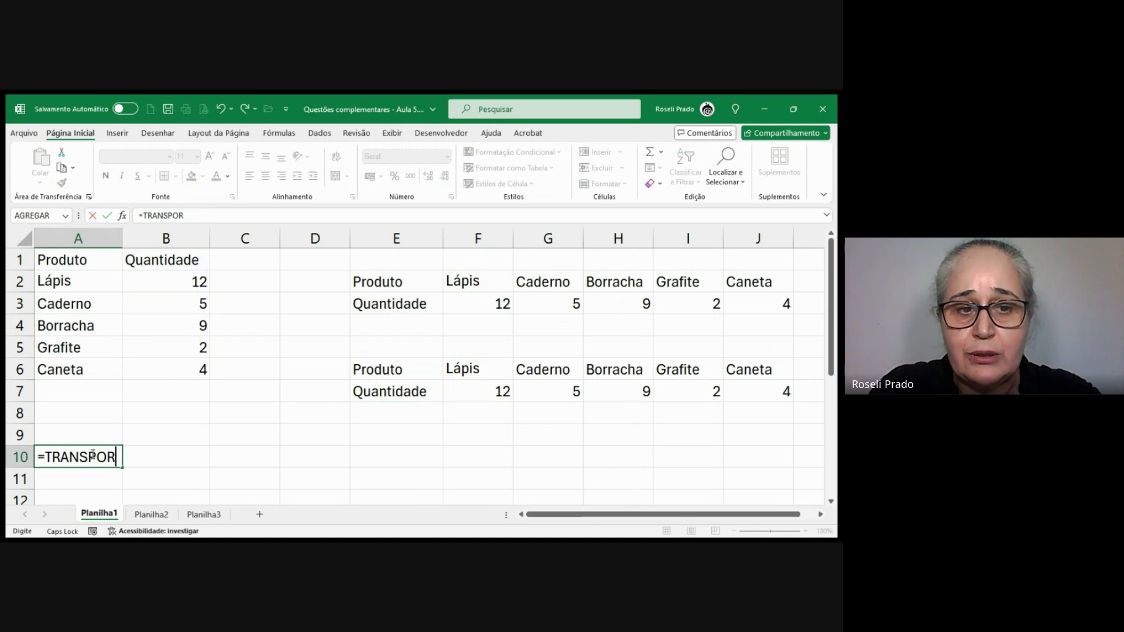
{"action": "type", "text": "(A"}
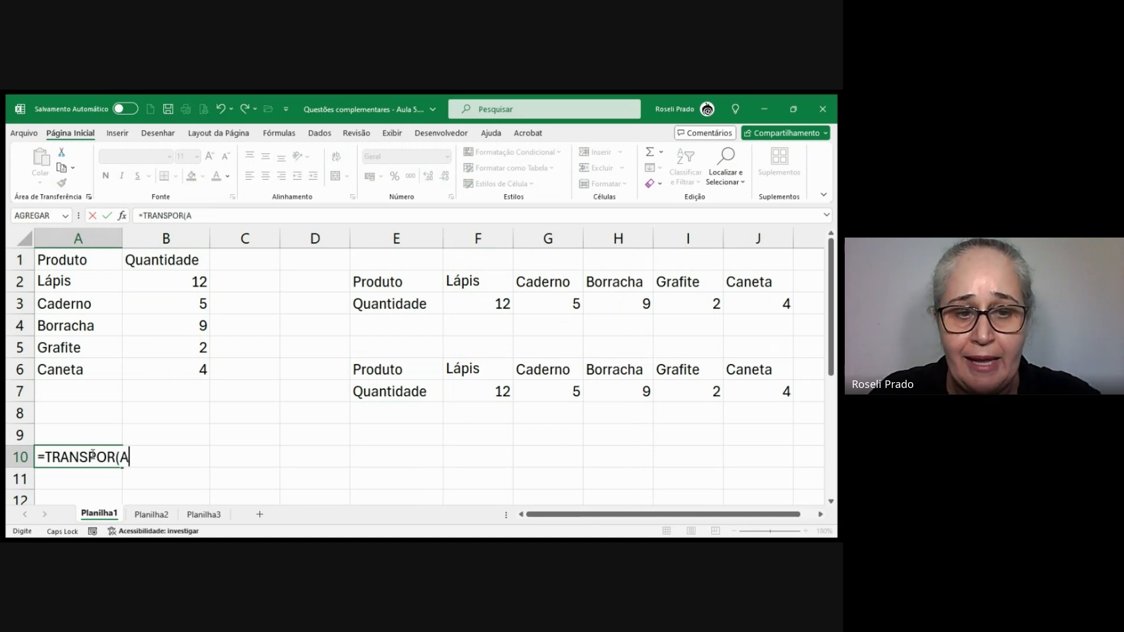
{"action": "type", "text": "1:"}
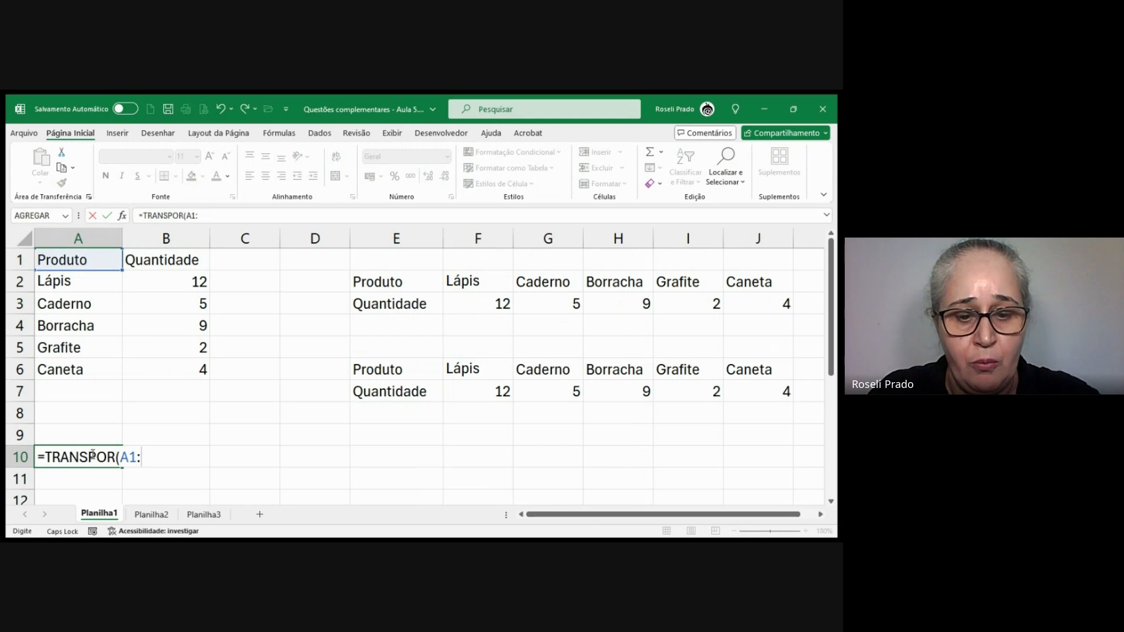
{"action": "type", "text": "B"}
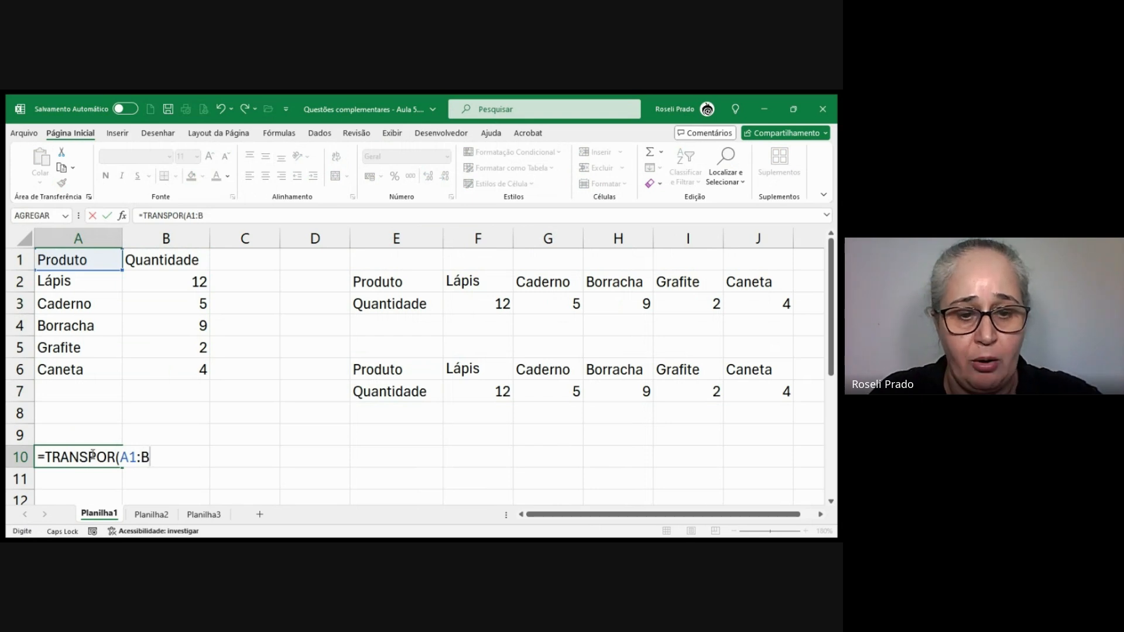
{"action": "type", "text": "6"}
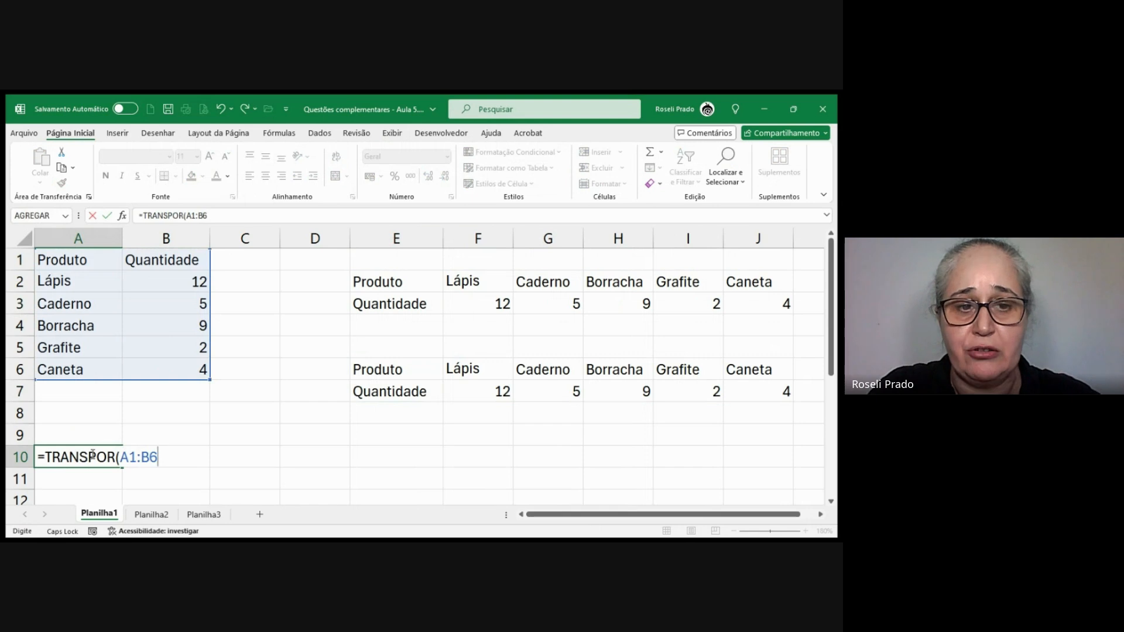
{"action": "type", "text": ")"}
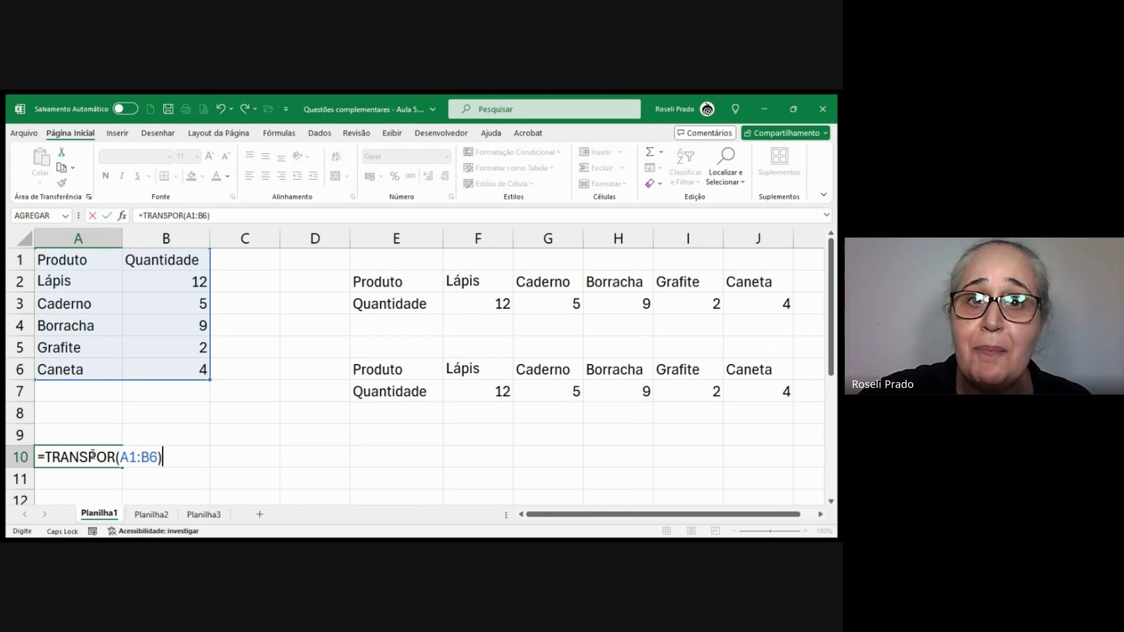
{"action": "key", "text": "BackSpace"}
{"action": "key", "text": "BackSpace"}
{"action": "key", "text": "BackSpace"}
{"action": "key", "text": "BackSpace"}
{"action": "key", "text": "BackSpace"}
{"action": "key", "text": "BackSpace"}
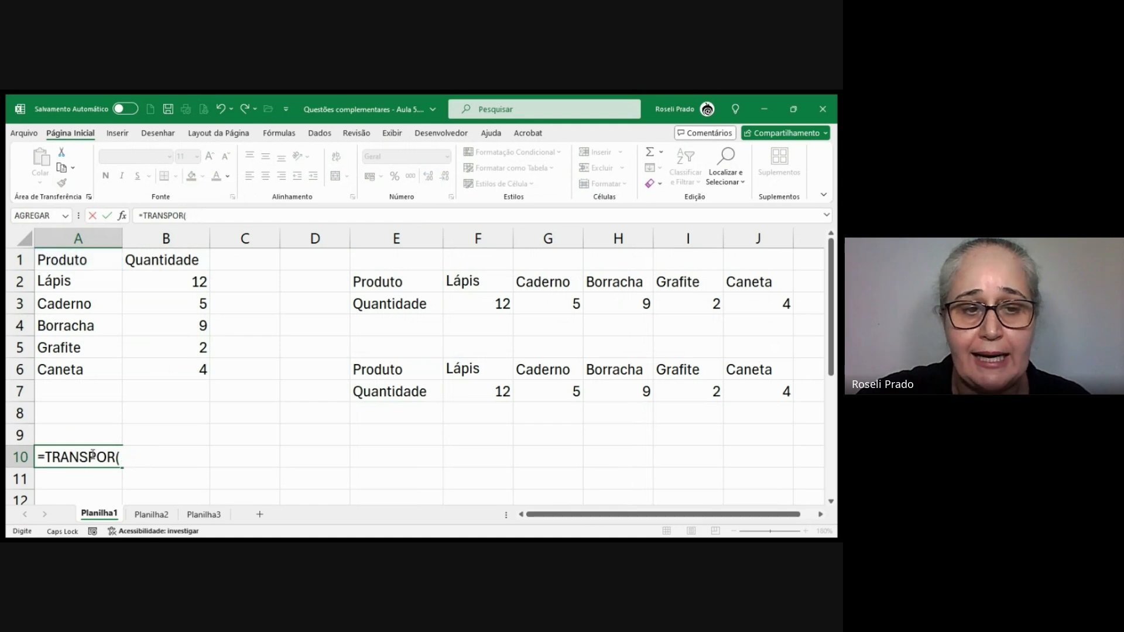
{"action": "key", "text": "BackSpace"}
{"action": "key", "text": "BackSpace"}
{"action": "key", "text": "BackSpace"}
{"action": "key", "text": "BackSpace"}
{"action": "key", "text": "BackSpace"}
{"action": "key", "text": "BackSpace"}
{"action": "key", "text": "BackSpace"}
{"action": "key", "text": "BackSpace"}
{"action": "key", "text": "BackSpace"}
{"action": "key", "text": "BackSpace"}
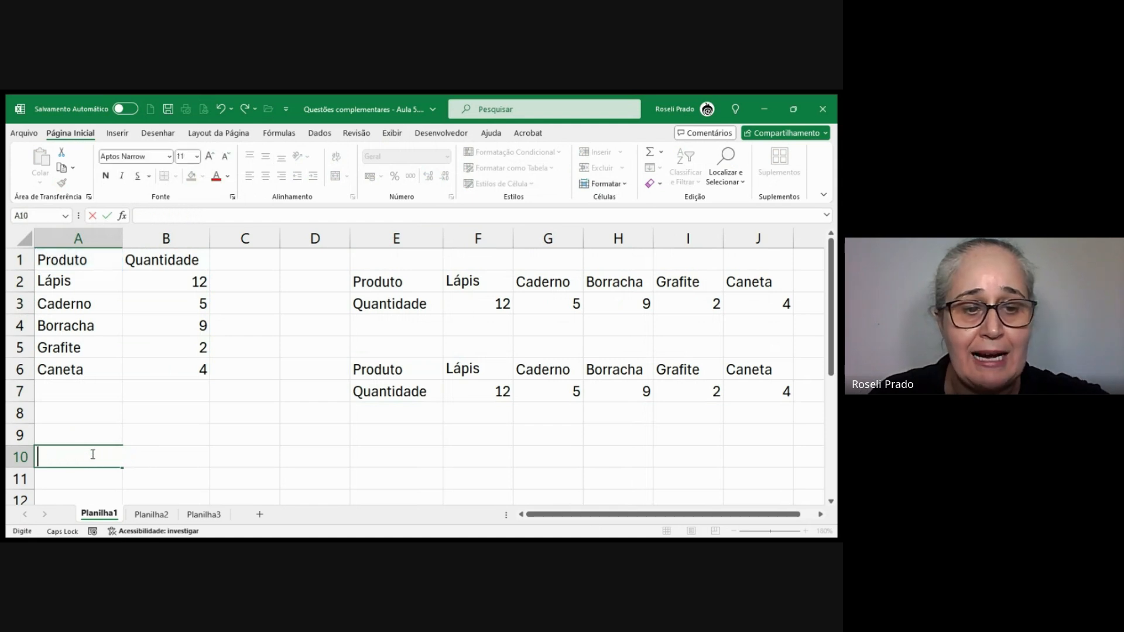
{"action": "key", "text": "Escape"}
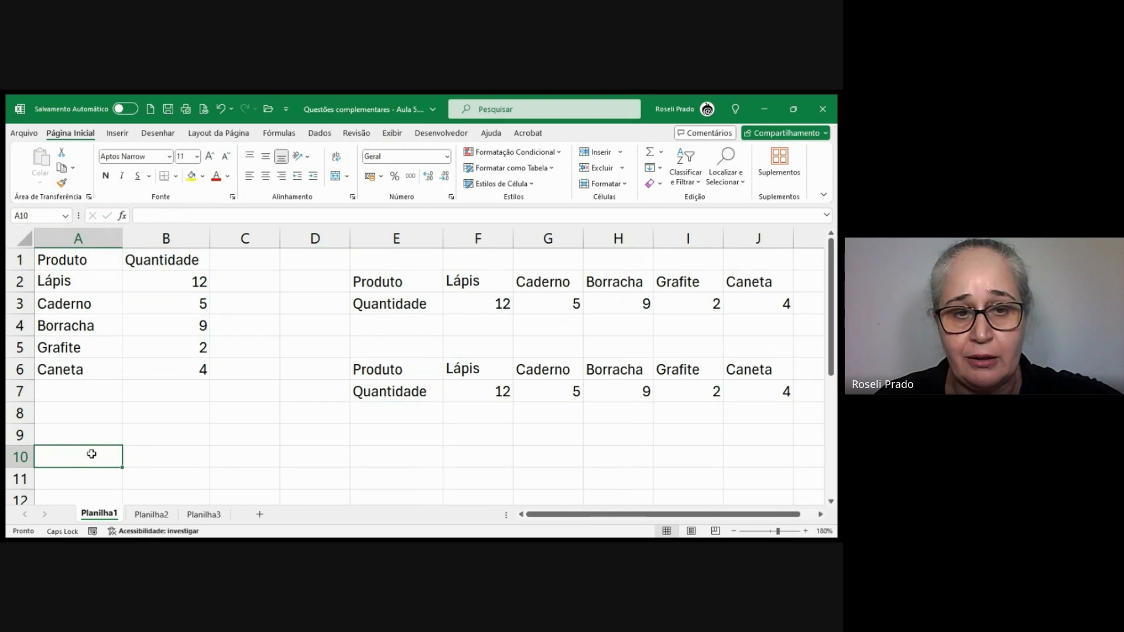
Enter =TRANSPOR(A1:B6) as an array formula across the range A10:F11
{"action": "key", "text": "shift+Right"}
{"action": "key", "text": "shift+Right"}
{"action": "key", "text": "shift+Right"}
{"action": "key", "text": "shift+Right"}
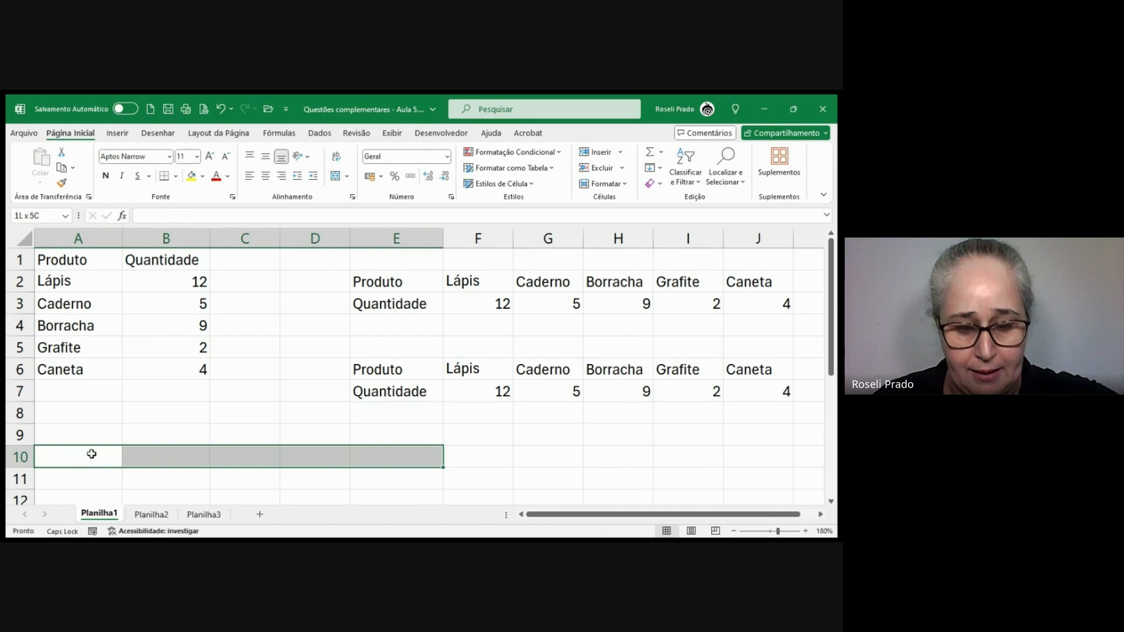
{"action": "key", "text": "shift+Right"}
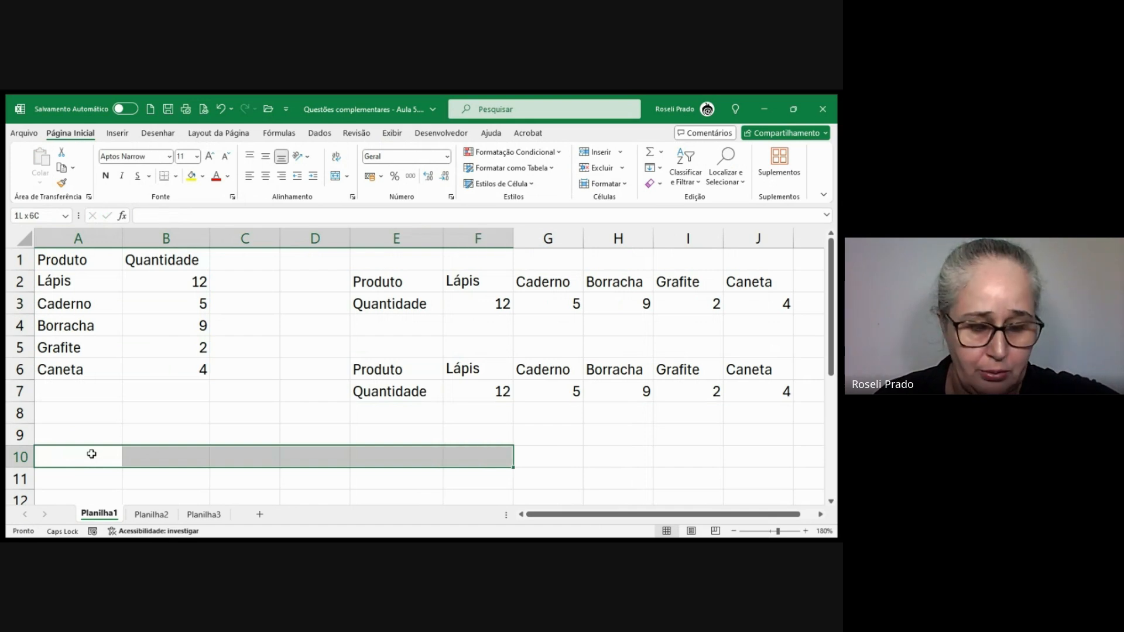
{"action": "key", "text": "shift+Down"}
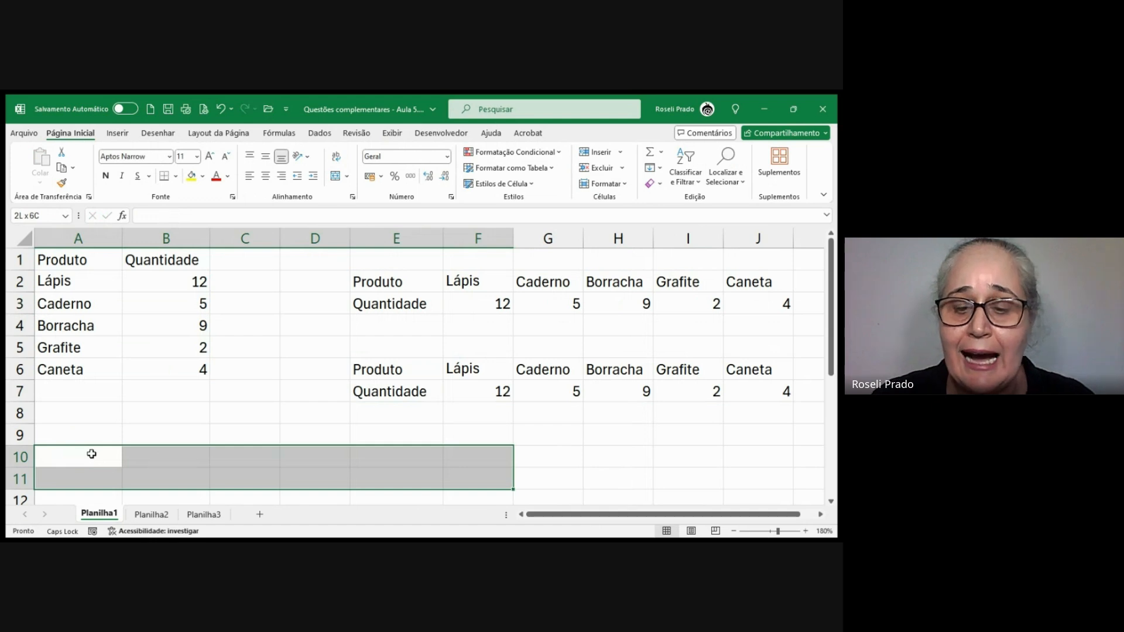
{"action": "type", "text": "="}
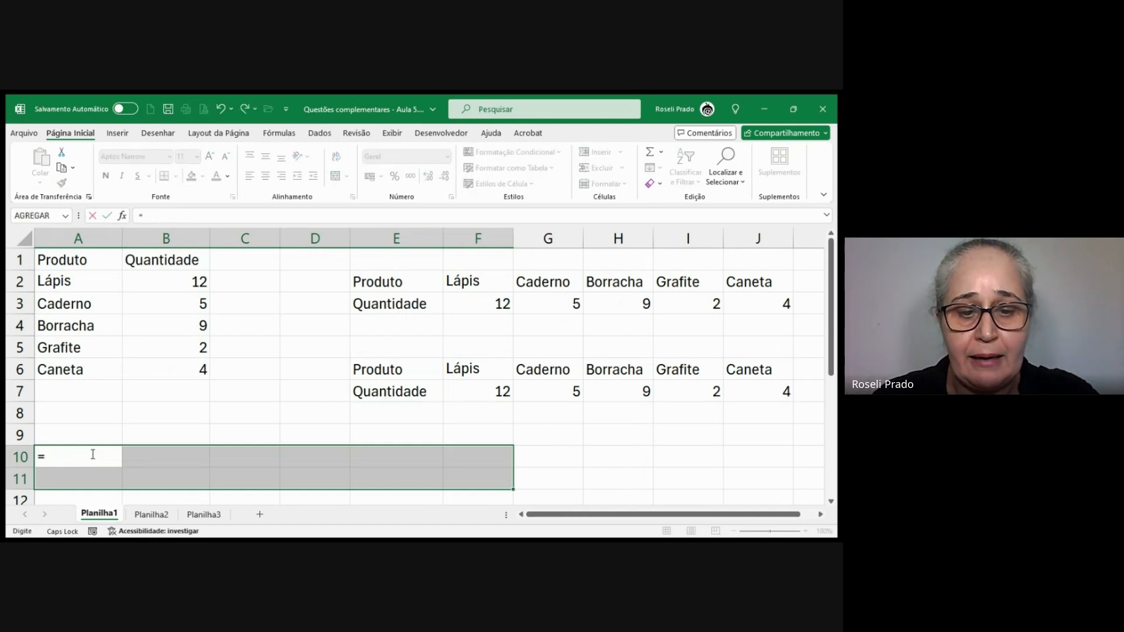
{"action": "type", "text": "TRA"}
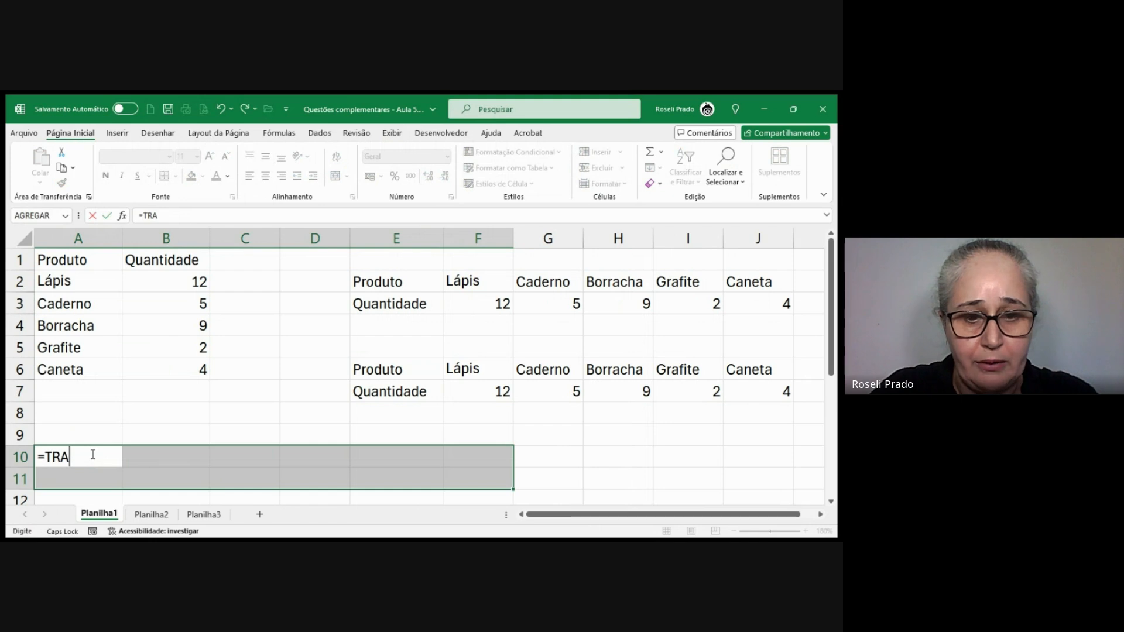
{"action": "type", "text": "NSPO("}
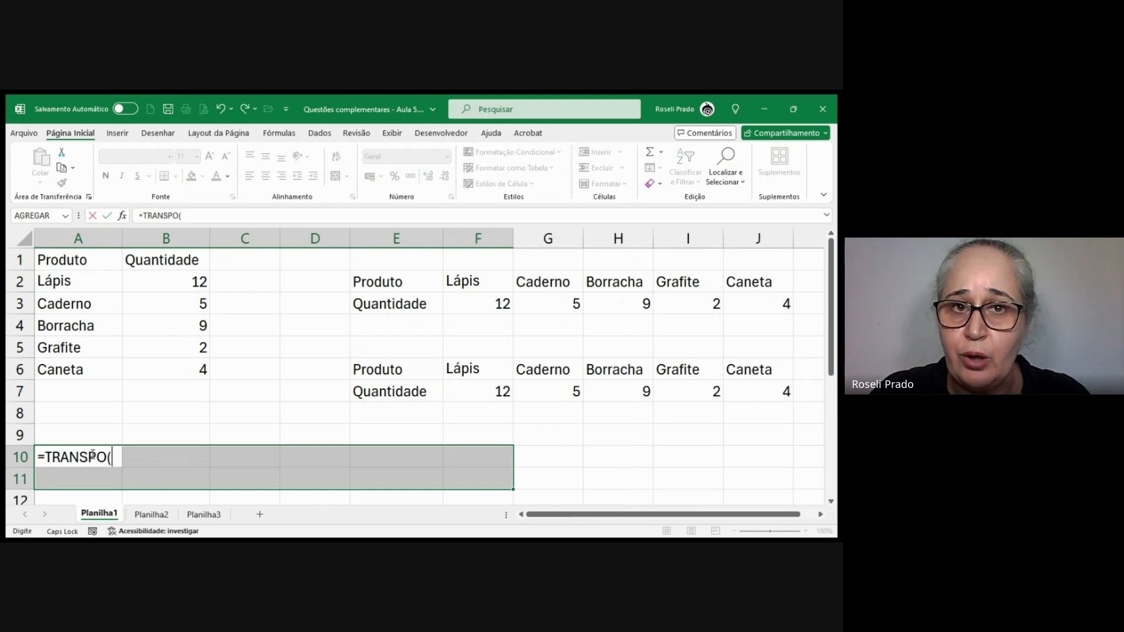
{"action": "type", "text": "A1:"}
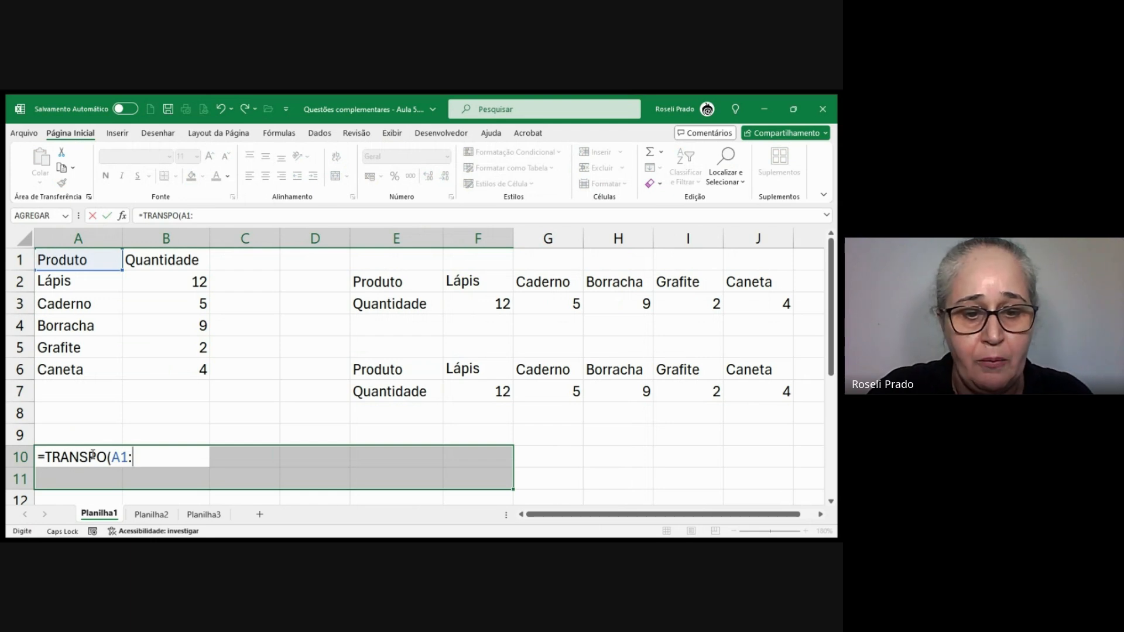
{"action": "type", "text": "B6"}
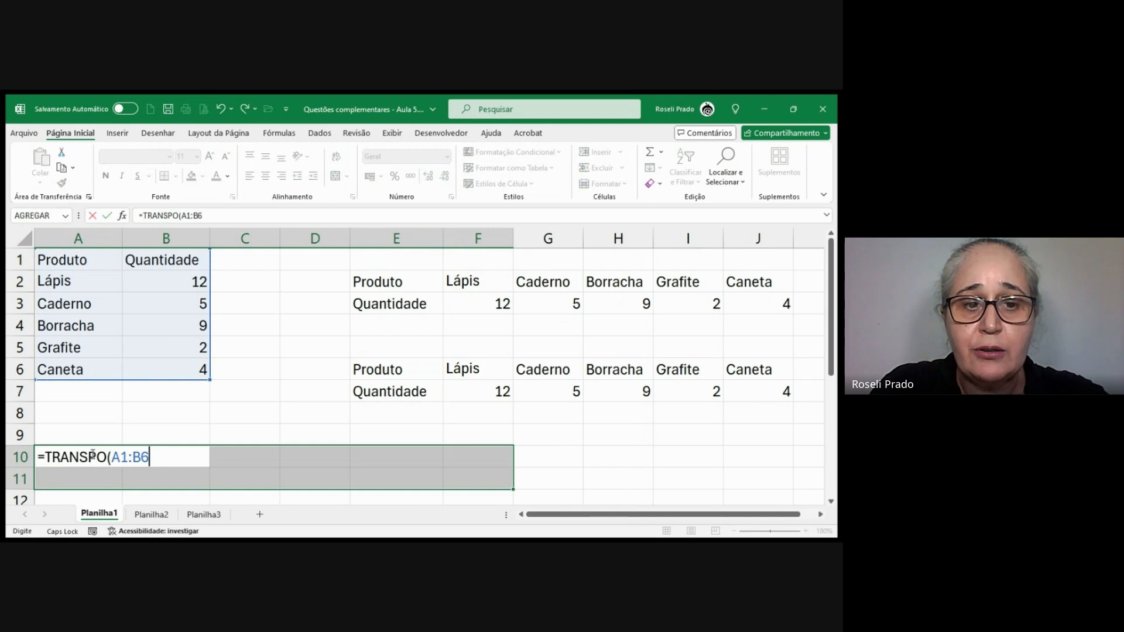
{"action": "type", "text": ")"}
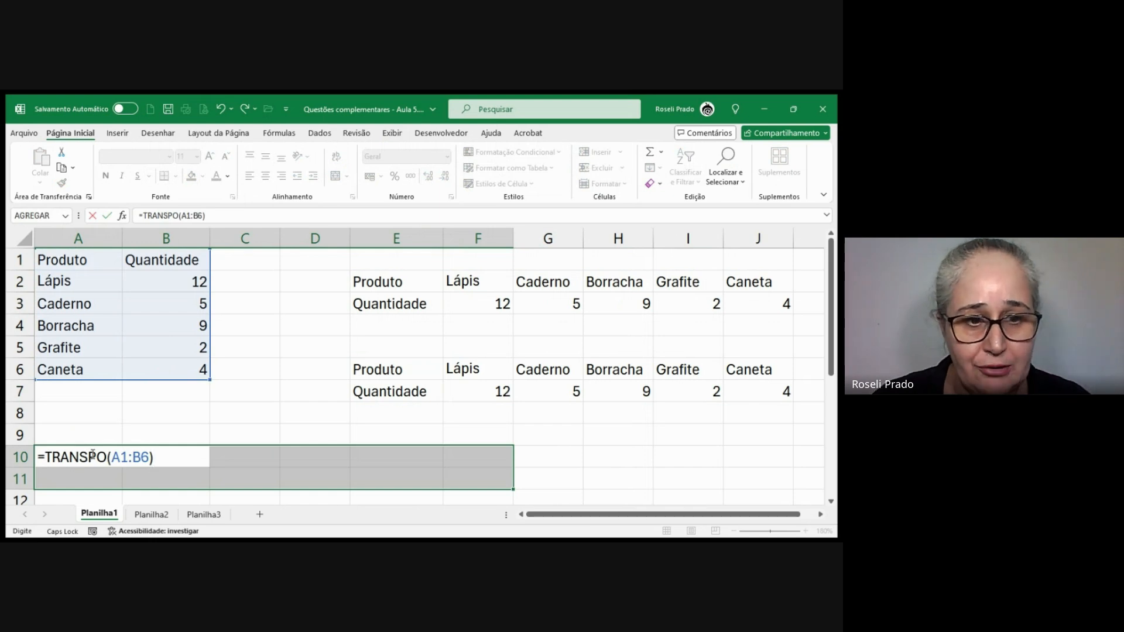
{"action": "left_click", "coordinate": [107, 457]}
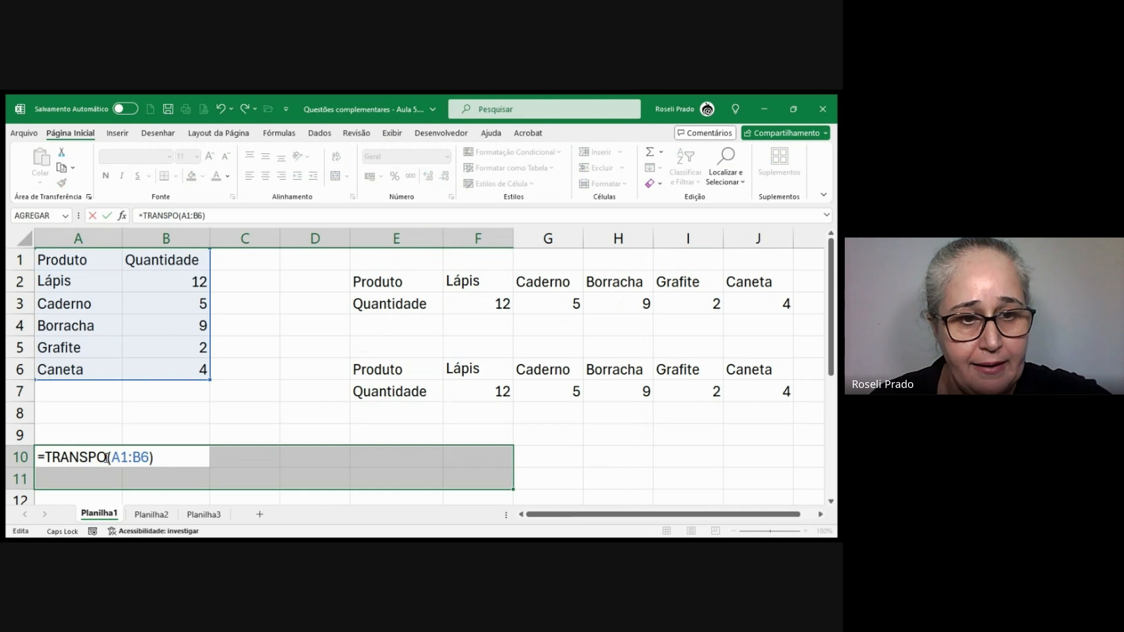
{"action": "type", "text": "R"}
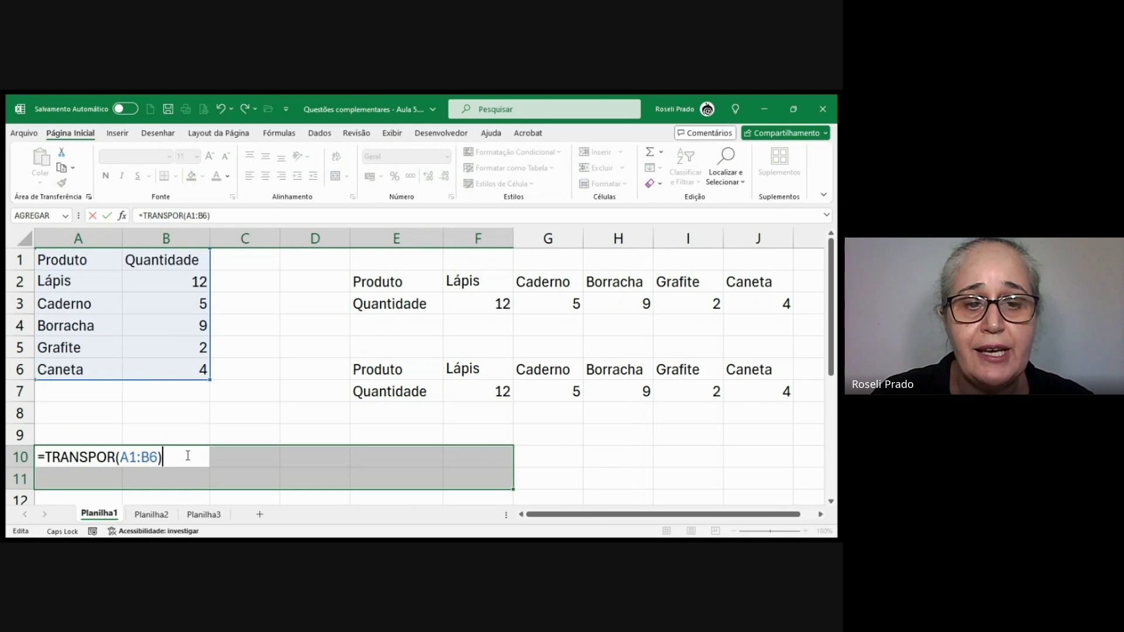
{"action": "key", "text": "ctrl+shift+Return"}
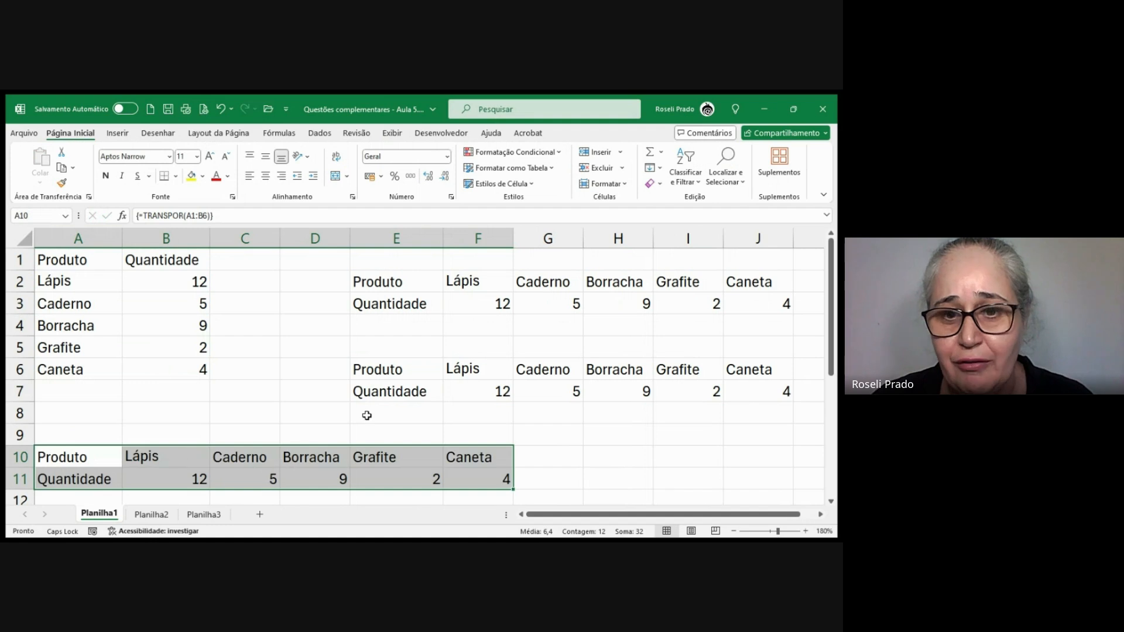
Enter the formula =TRANSPOR(A1:B6) in cell D14 as a regular formula
{"action": "scroll", "coordinate": [627, 466], "scroll_direction": "down", "scroll_amount": 2}
{"action": "scroll", "coordinate": [626, 467], "scroll_direction": "down", "scroll_amount": 1}
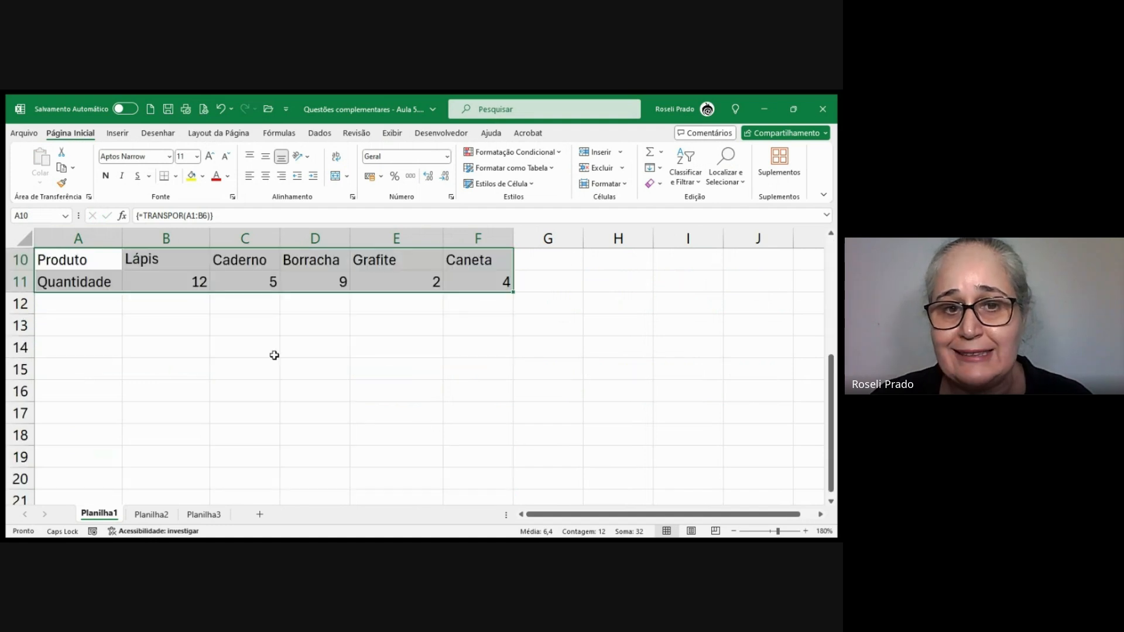
{"action": "left_click", "coordinate": [308, 349]}
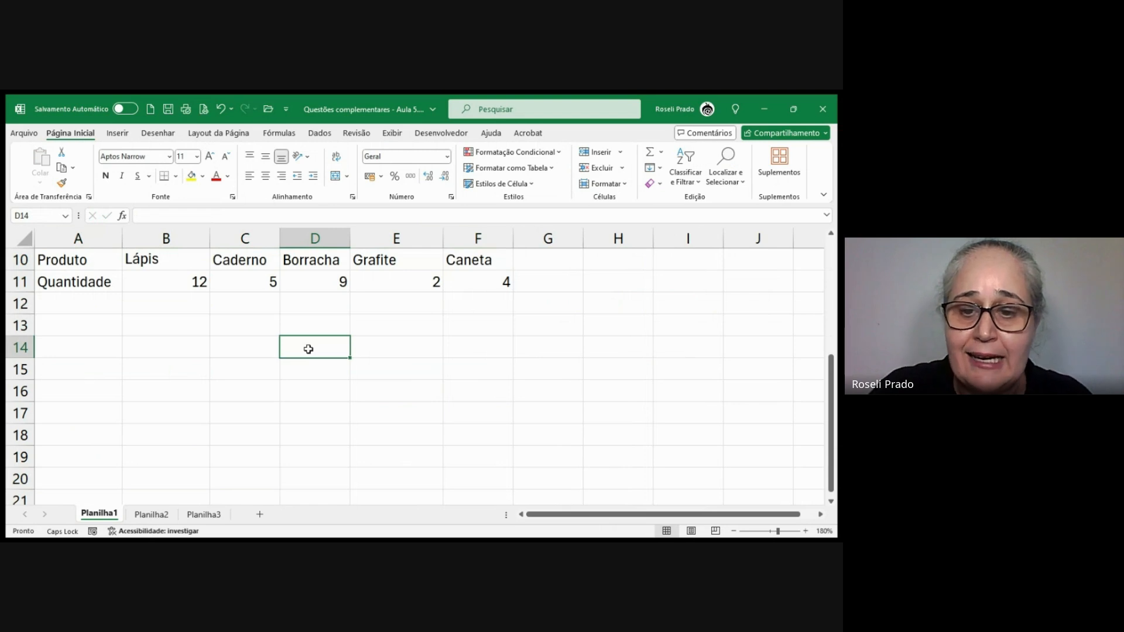
{"action": "type", "text": "=TRAN"}
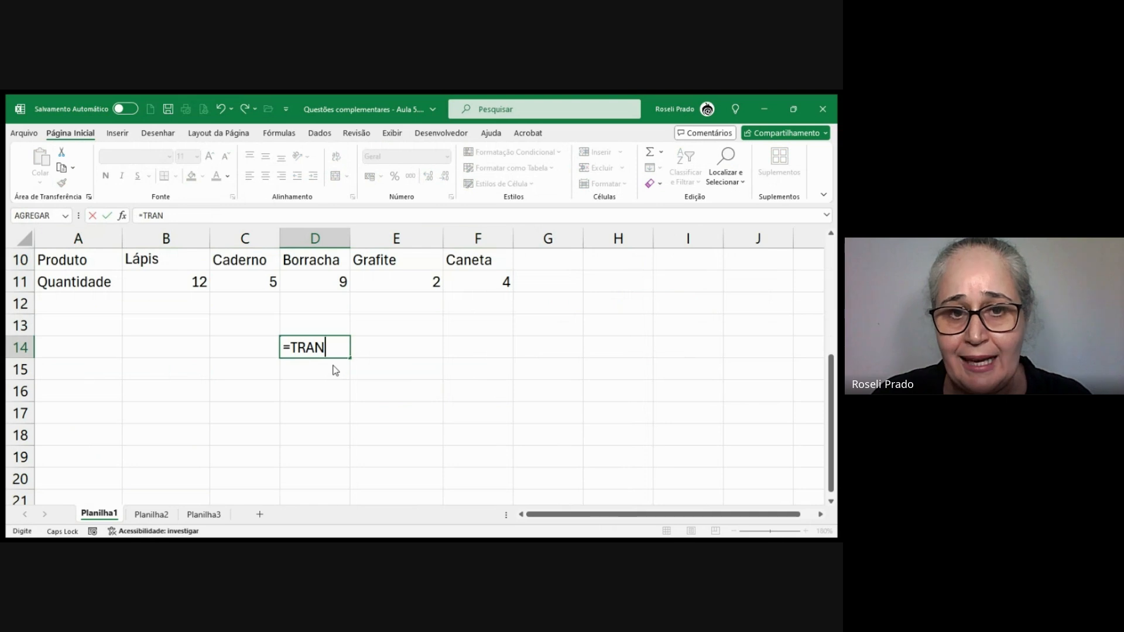
{"action": "double_click", "coordinate": [332, 366]}
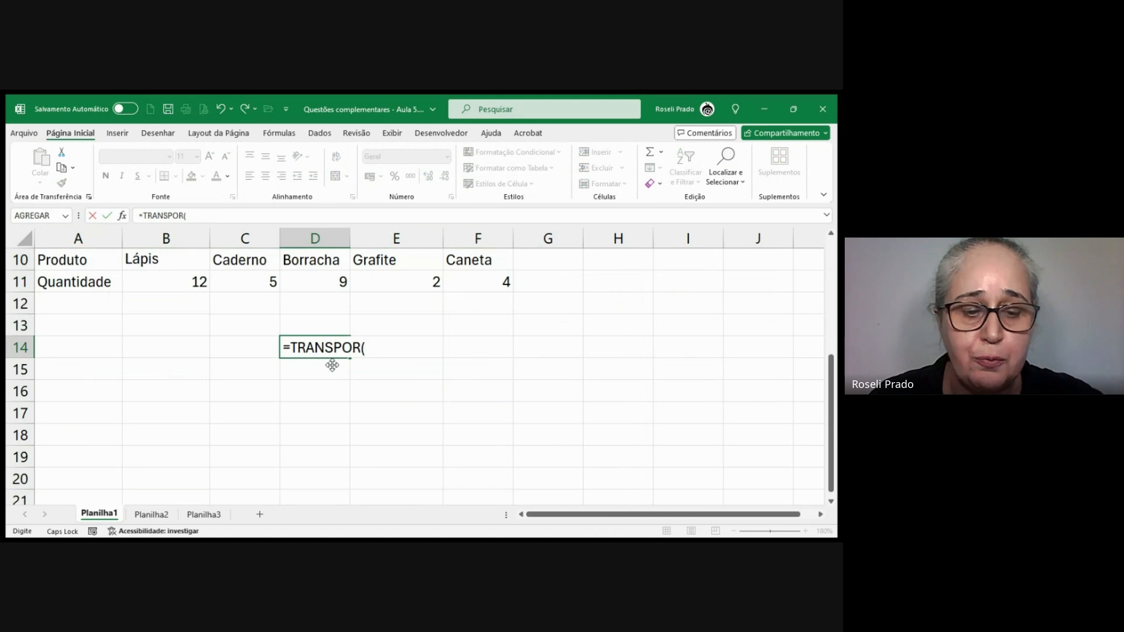
{"action": "type", "text": "A1:B6"}
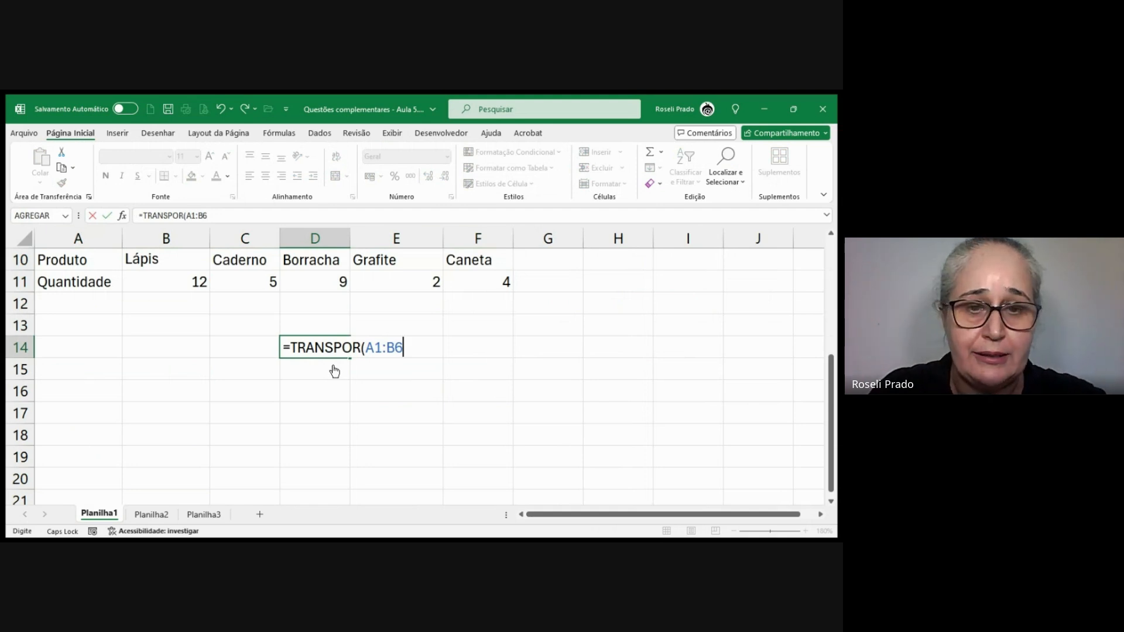
{"action": "type", "text": ")"}
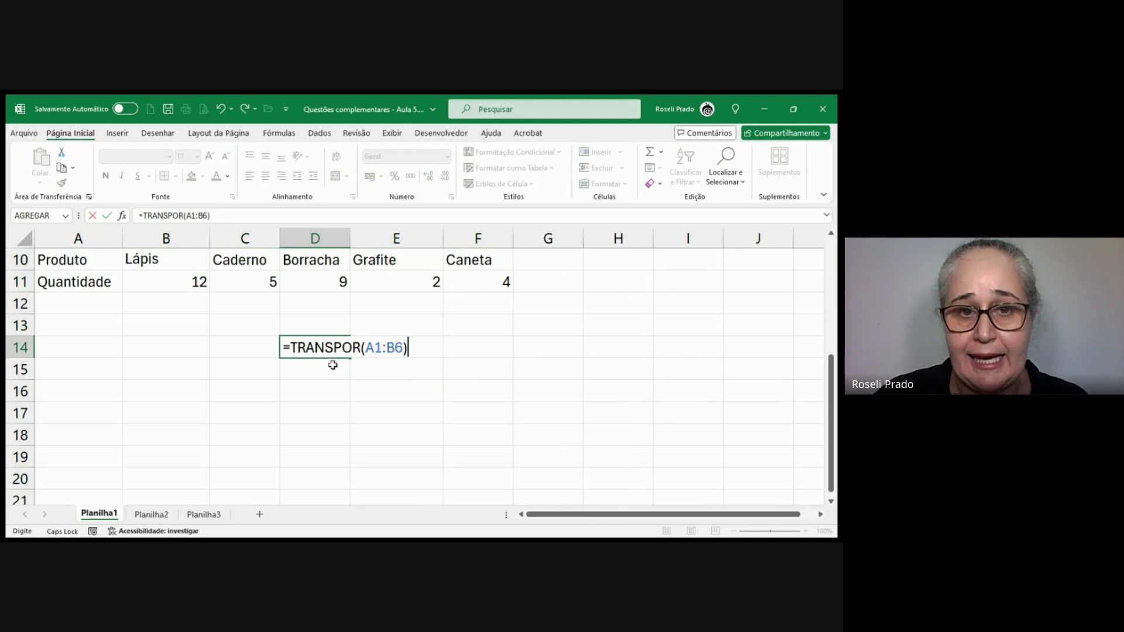
{"action": "key", "text": "Return"}
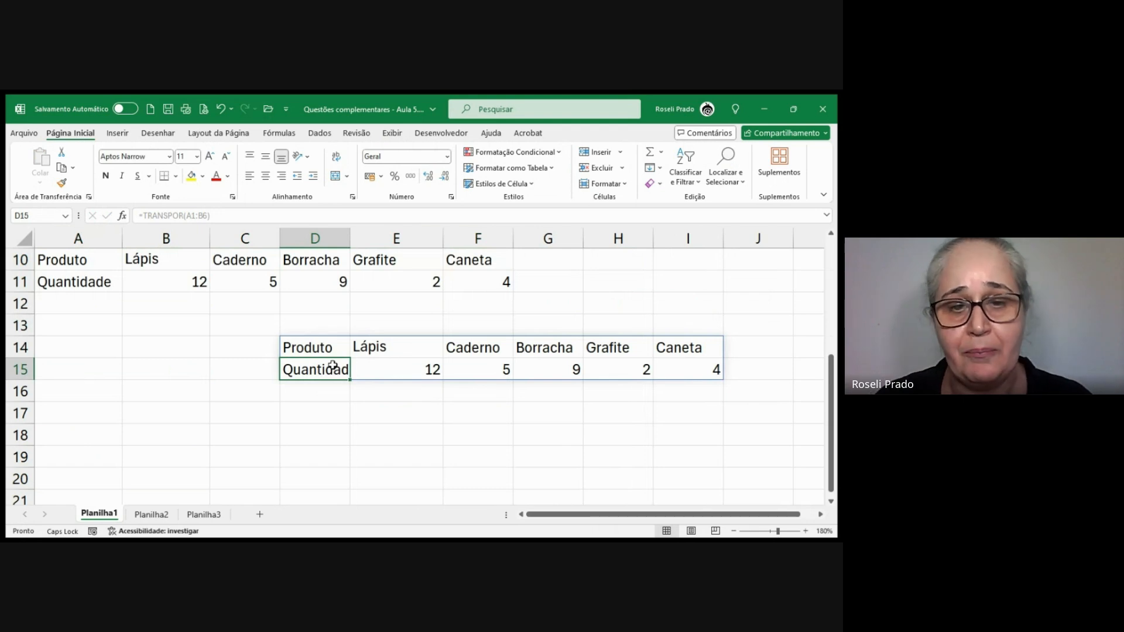
Enter =TRANSPOR(A1:B6) as an array formula across the range A18:F19
{"action": "left_click", "coordinate": [72, 438]}
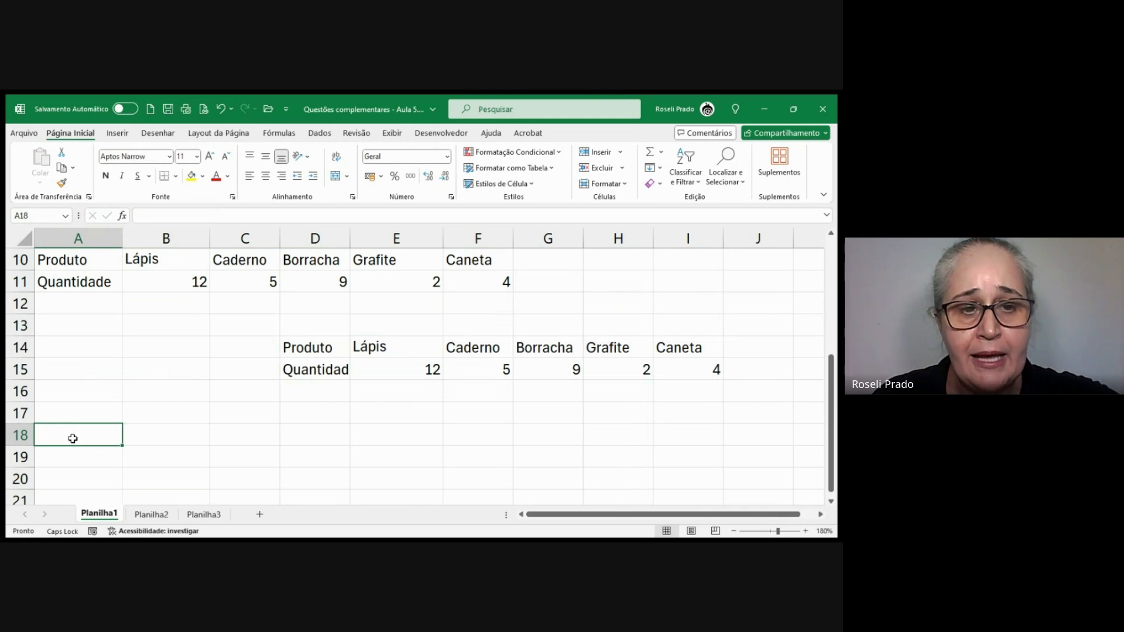
{"action": "key", "text": "shift+Right"}
{"action": "key", "text": "shift+Right"}
{"action": "key", "text": "shift+Right"}
{"action": "key", "text": "shift+Right"}
{"action": "key", "text": "shift+Right"}
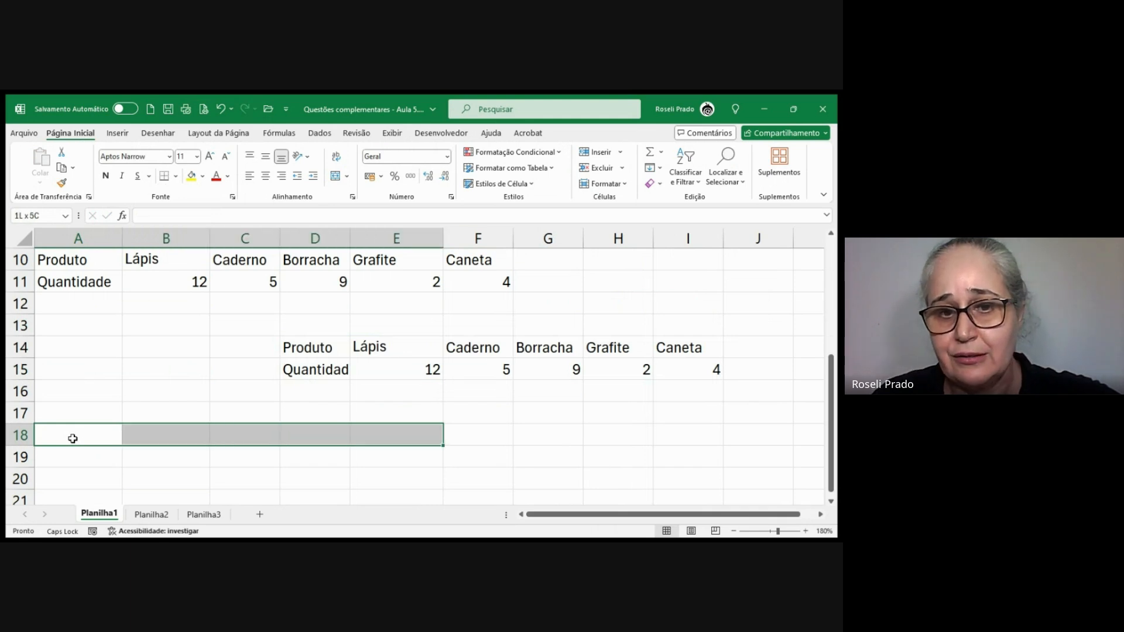
{"action": "key", "text": "shift+Down"}
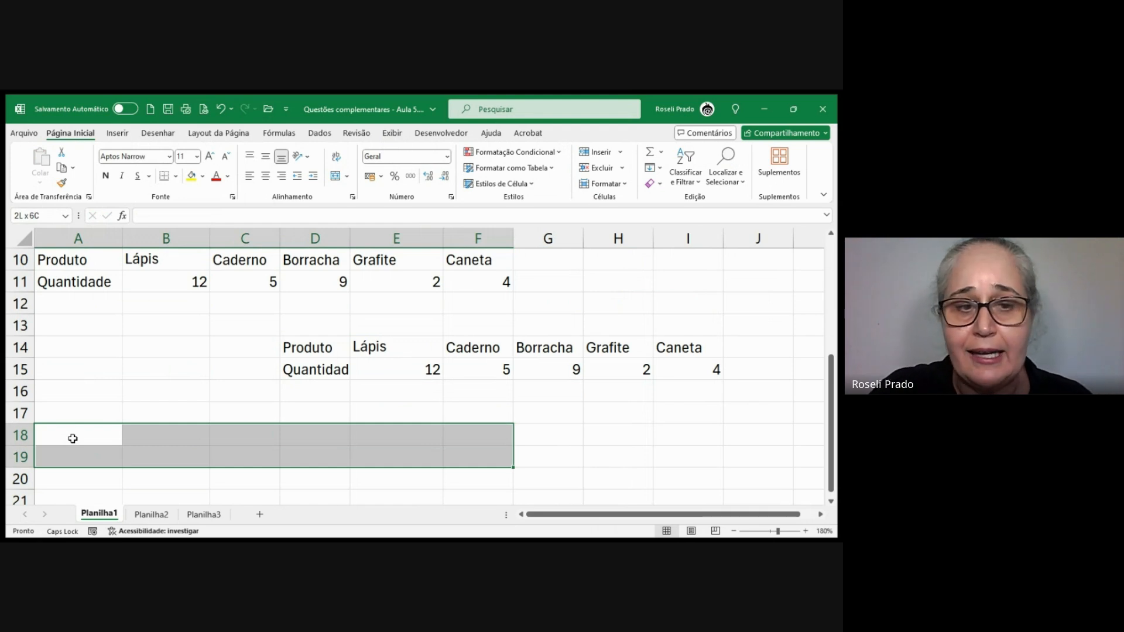
{"action": "type", "text": "=TRA"}
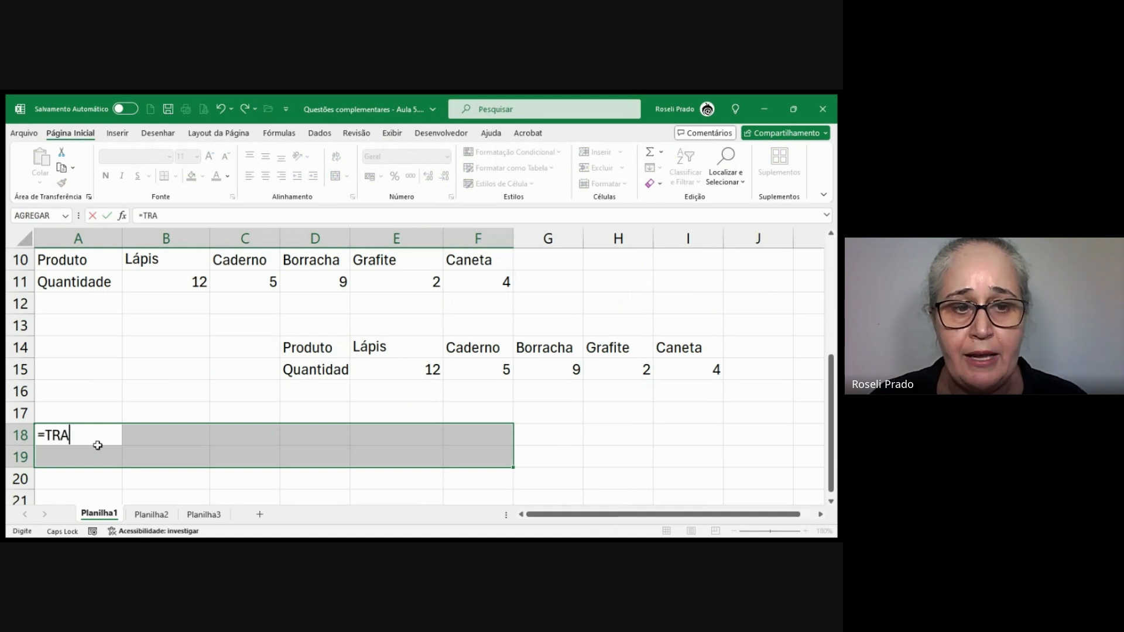
{"action": "key", "text": "Tab"}
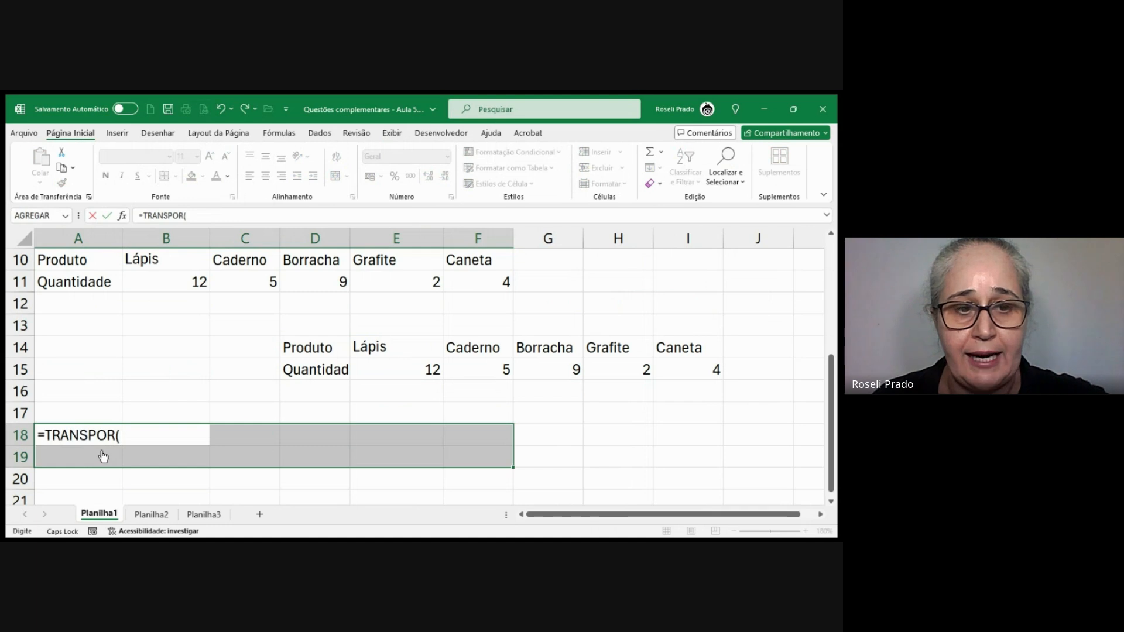
{"action": "type", "text": "A 1:B6"}
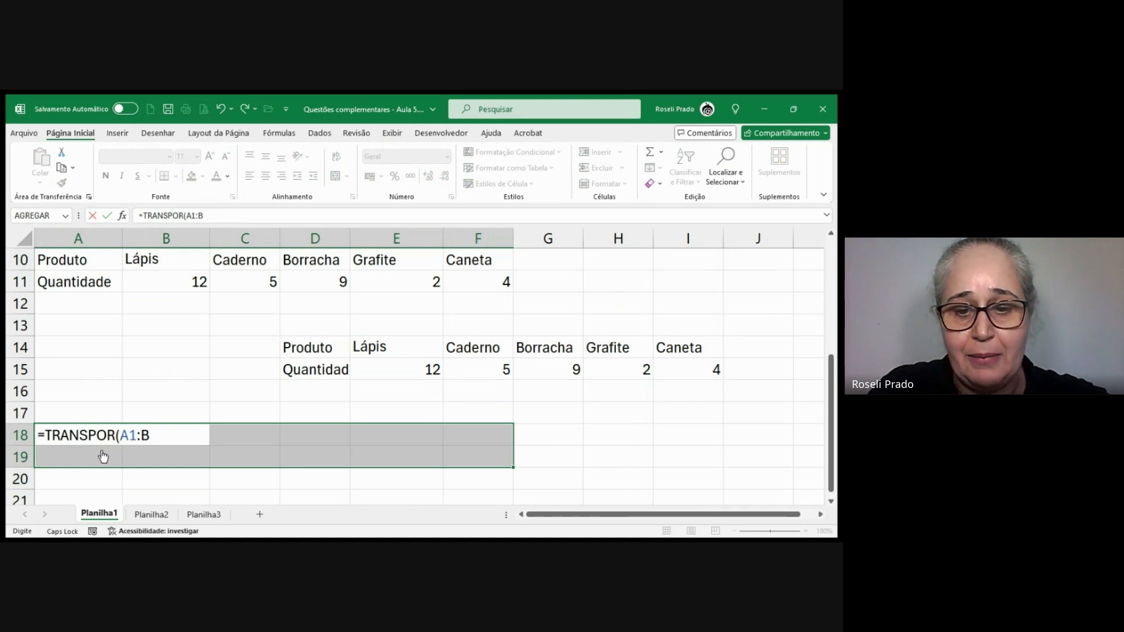
{"action": "type", "text": ")"}
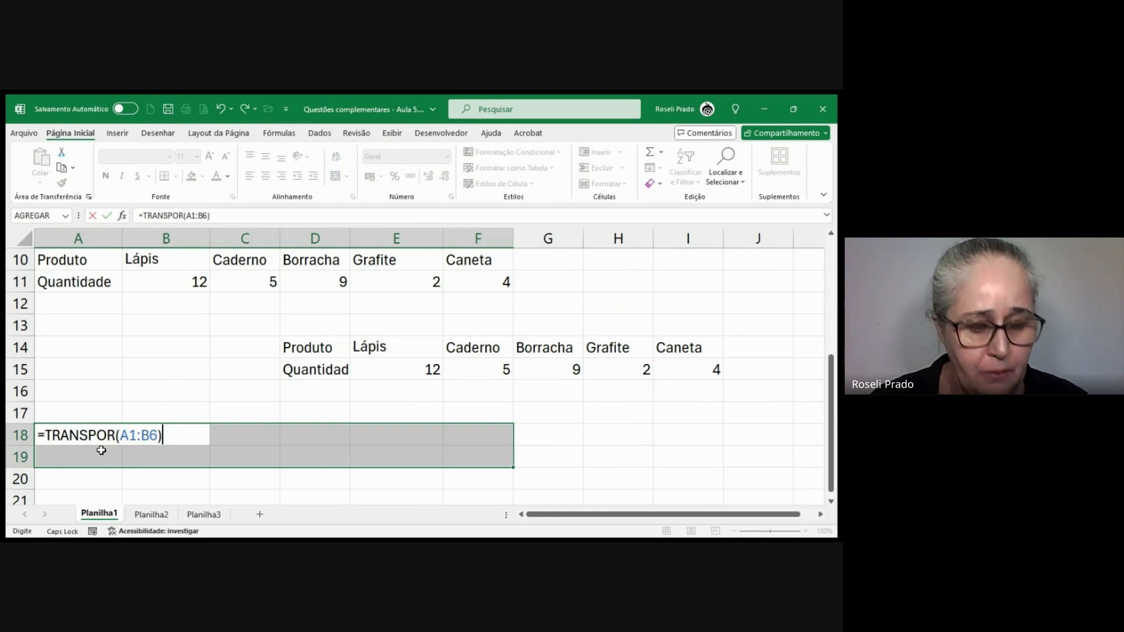
{"action": "key", "text": "ctrl+shift+Return"}
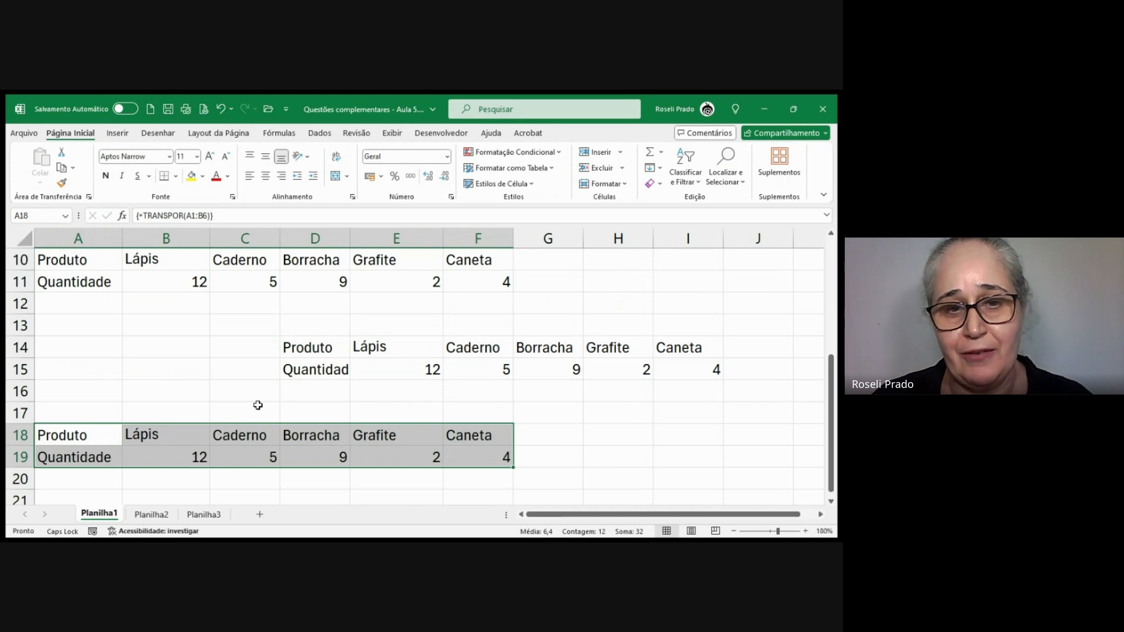
Compare the regular TRANSPOR formula in cell E2 with the array formula in cell A18, and check cell D2
{"action": "scroll", "coordinate": [257, 396], "scroll_direction": "up", "scroll_amount": 1}
{"action": "scroll", "coordinate": [262, 390], "scroll_direction": "down", "scroll_amount": 2}
{"action": "scroll", "coordinate": [264, 390], "scroll_direction": "up", "scroll_amount": 4}
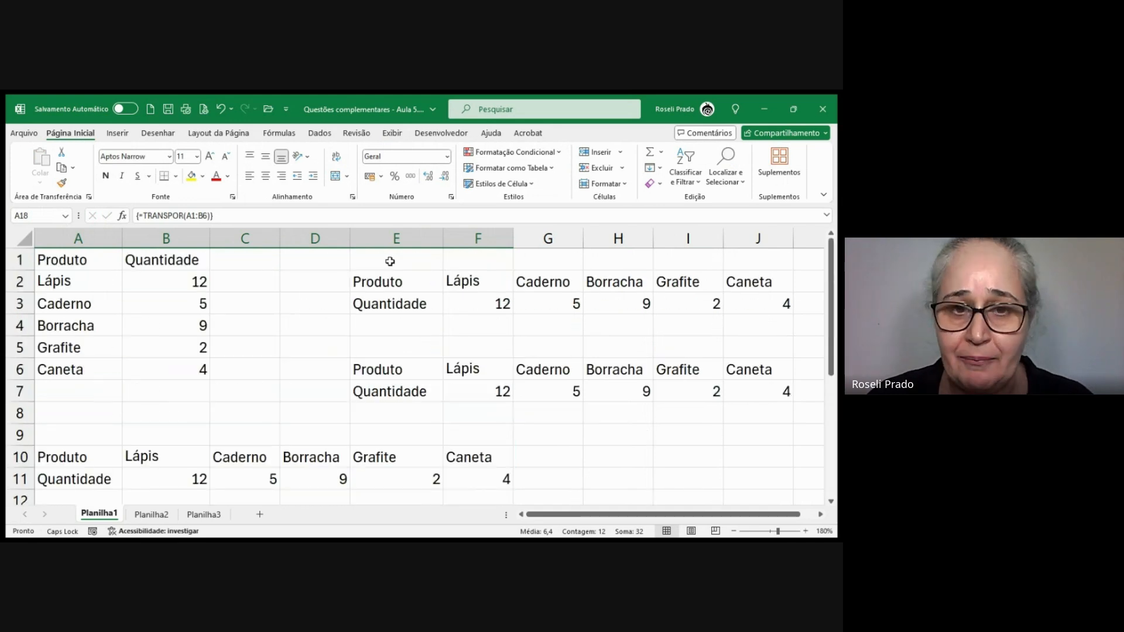
{"action": "left_click", "coordinate": [393, 286]}
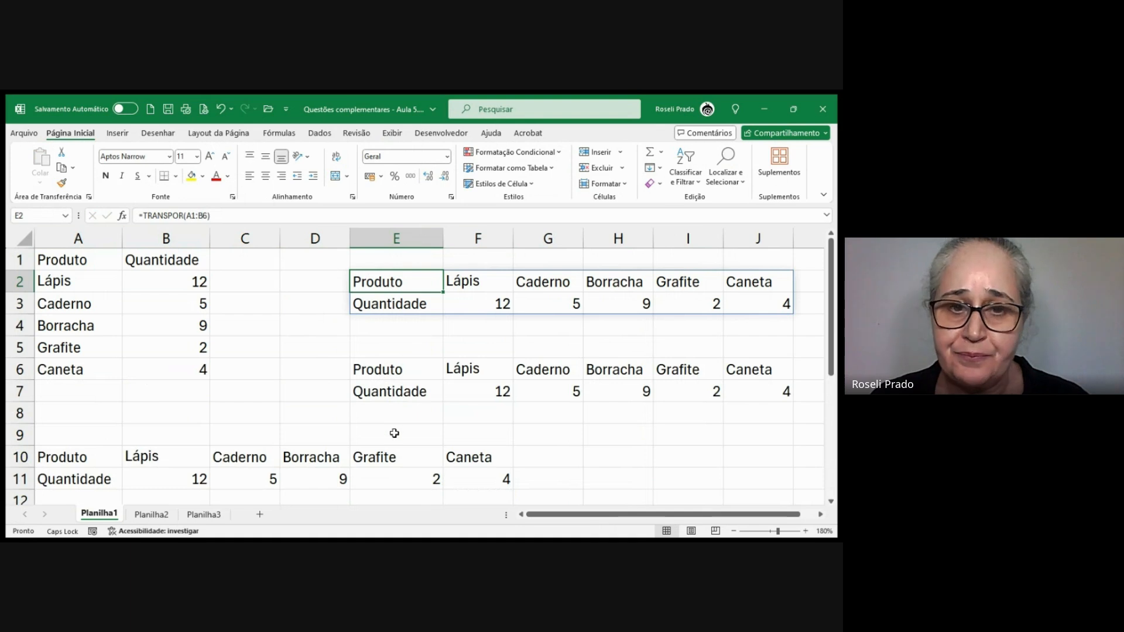
{"action": "scroll", "coordinate": [395, 433], "scroll_direction": "down", "scroll_amount": 3}
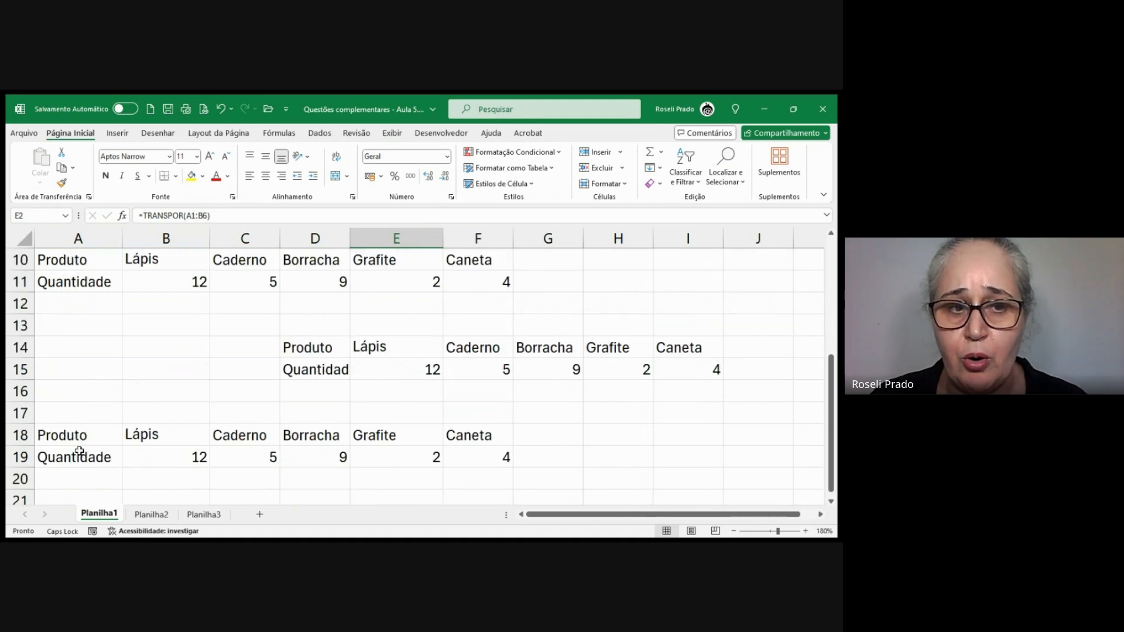
{"action": "left_click", "coordinate": [70, 436]}
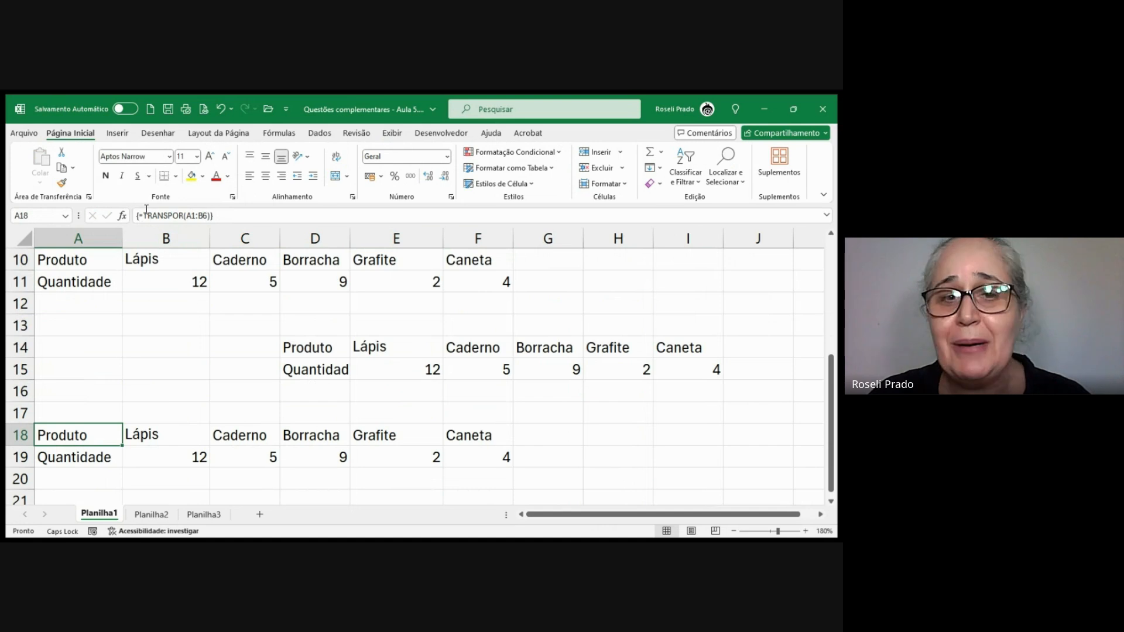
{"action": "scroll", "coordinate": [395, 369], "scroll_direction": "up", "scroll_amount": 3}
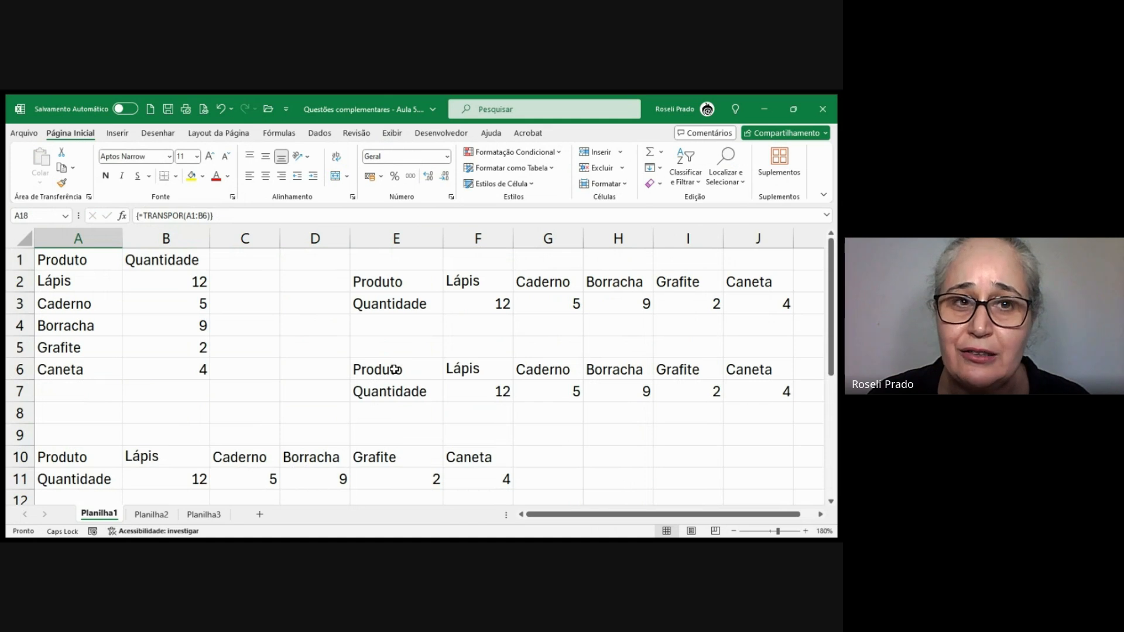
{"action": "left_click", "coordinate": [383, 286]}
{"action": "left_click", "coordinate": [304, 281]}
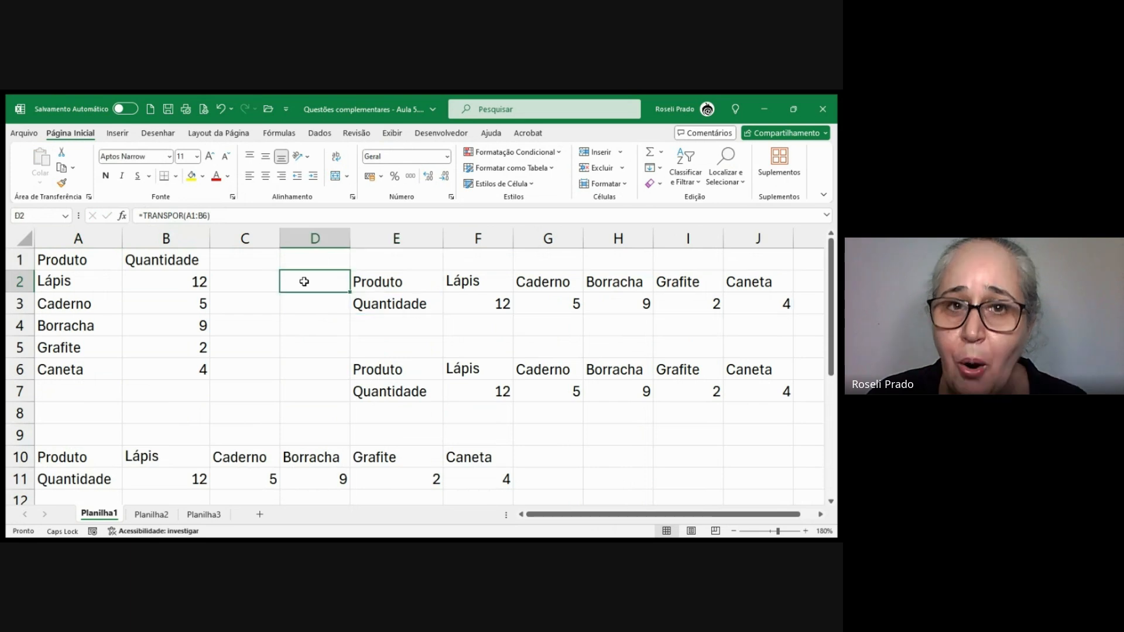
Begin a formula with =TRANSPOR( in cell B22 and switch away from the workbook window
{"action": "scroll", "coordinate": [304, 281], "scroll_direction": "down", "scroll_amount": 6}
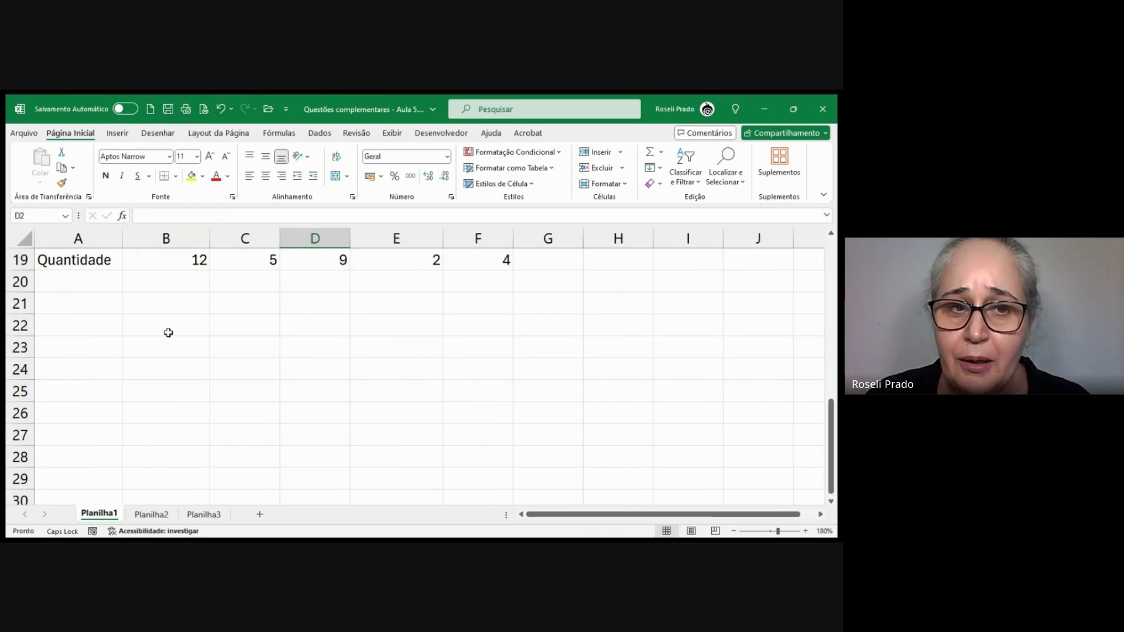
{"action": "left_click", "coordinate": [146, 330]}
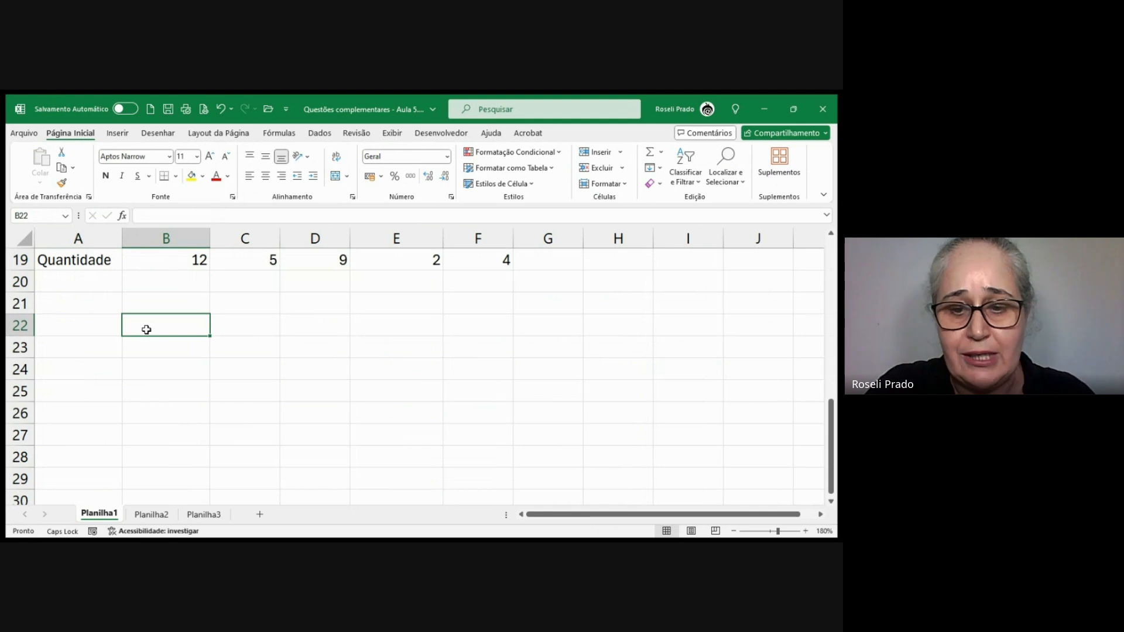
{"action": "type", "text": "=TR"}
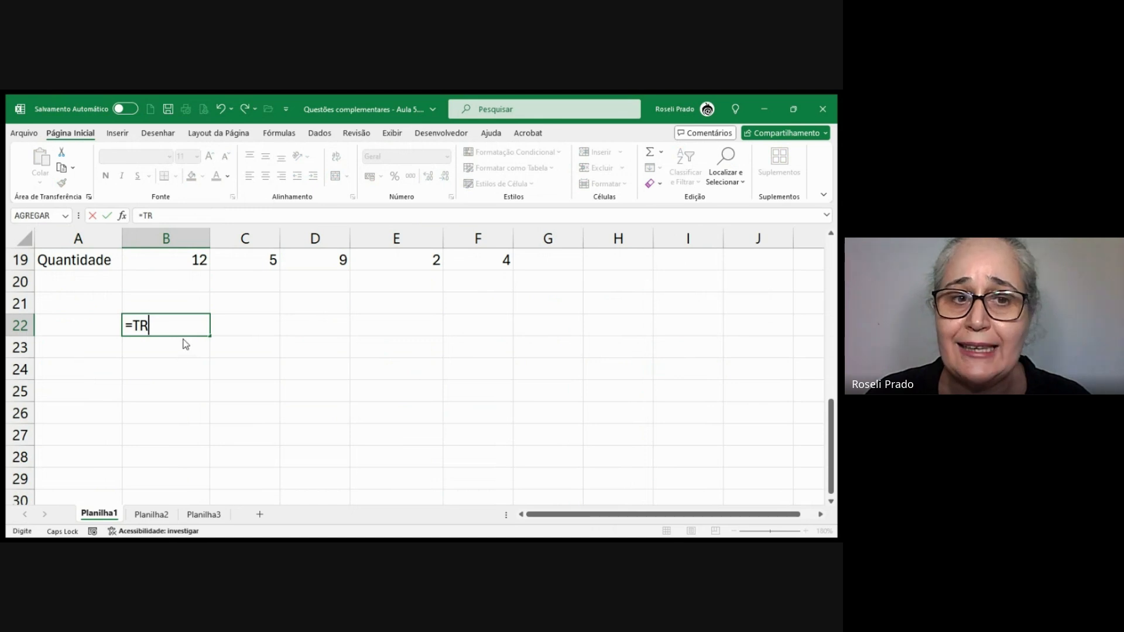
{"action": "type", "text": "ANSPOR("}
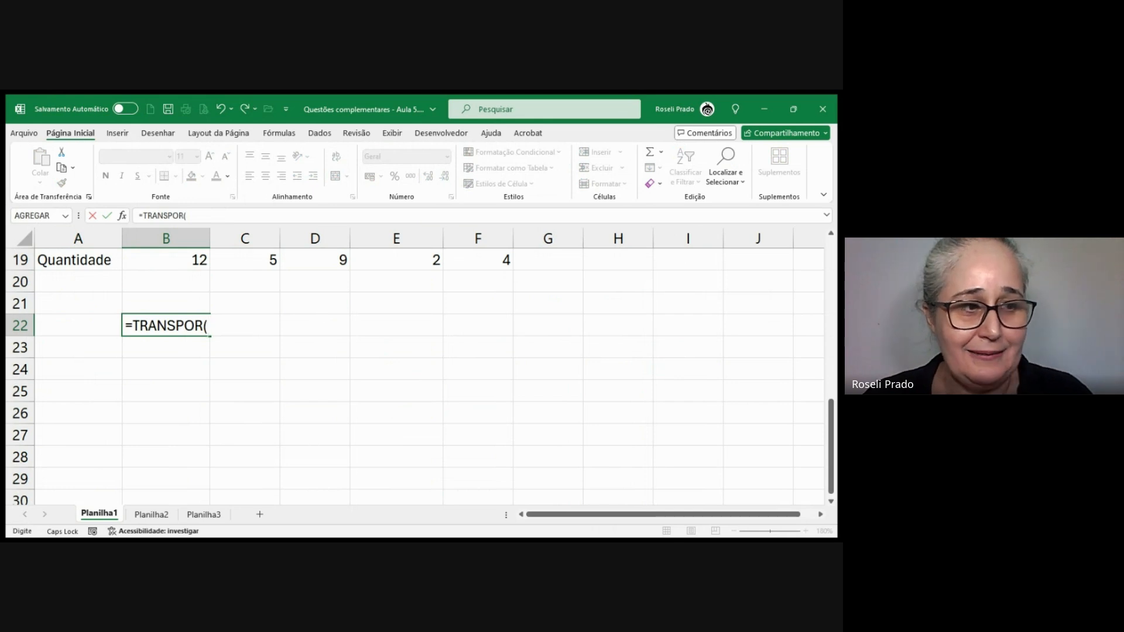
{"action": "key", "text": "alt+Tab"}
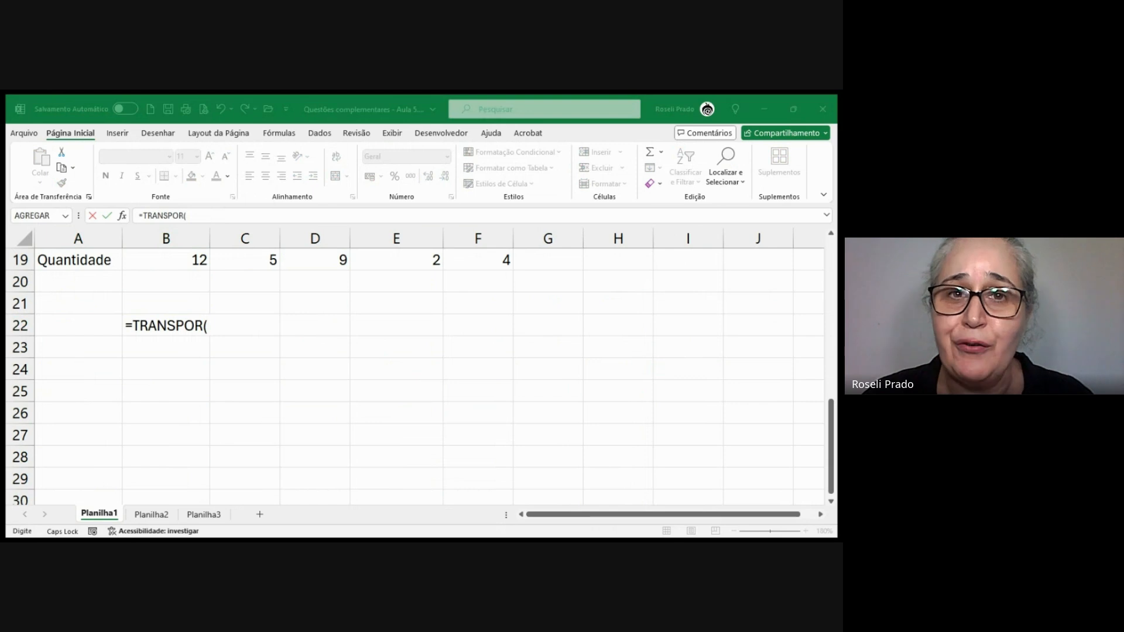